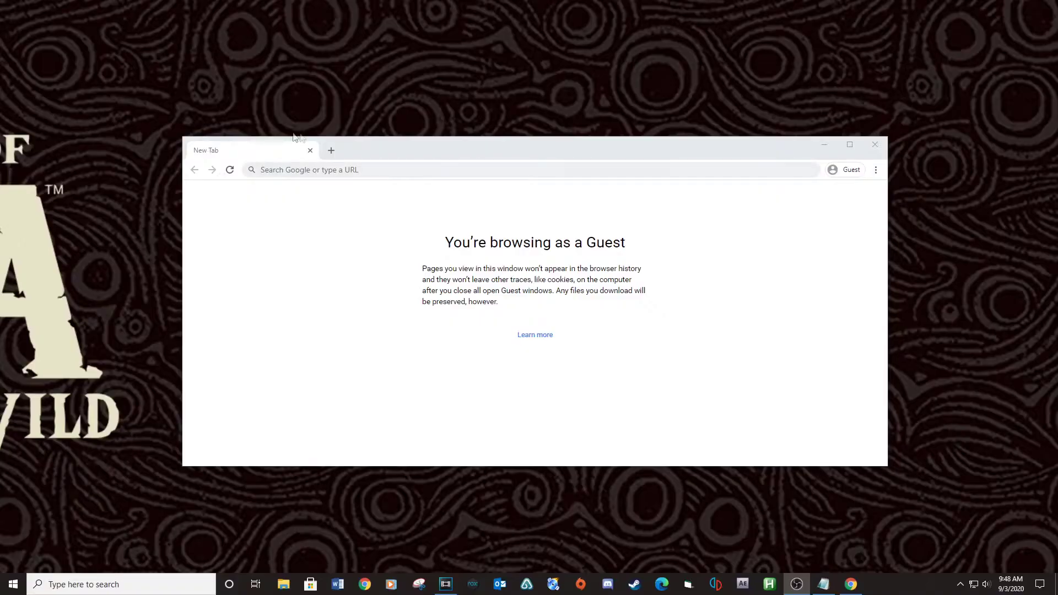
Step: Search the web for 'teknoparrot download' and open the TeknoParrot website
{"action": "left_click", "coordinate": [374, 173]}
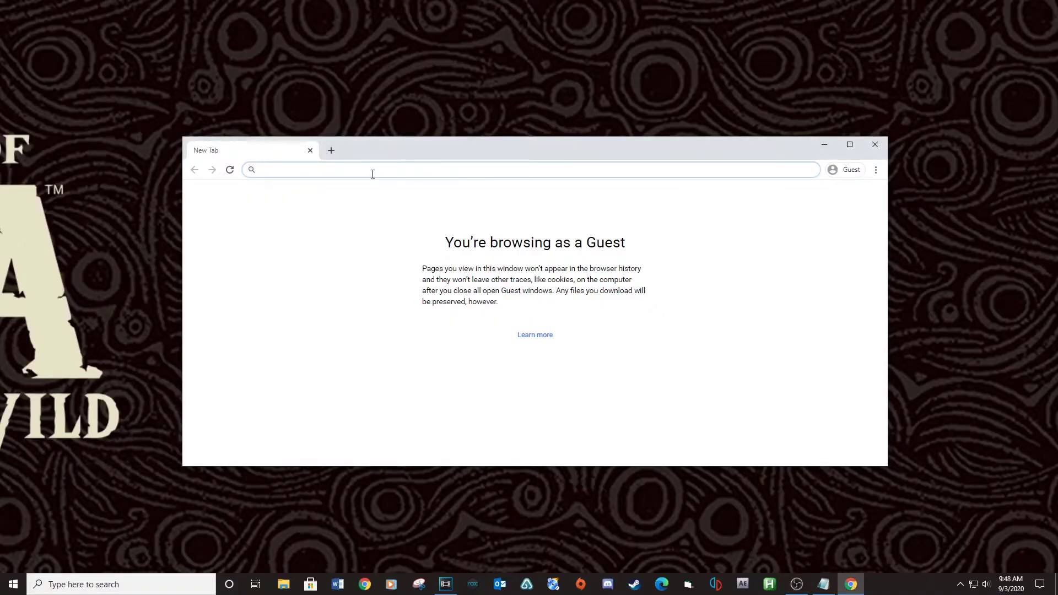
{"action": "type", "text": "teknoparrot downloa"}
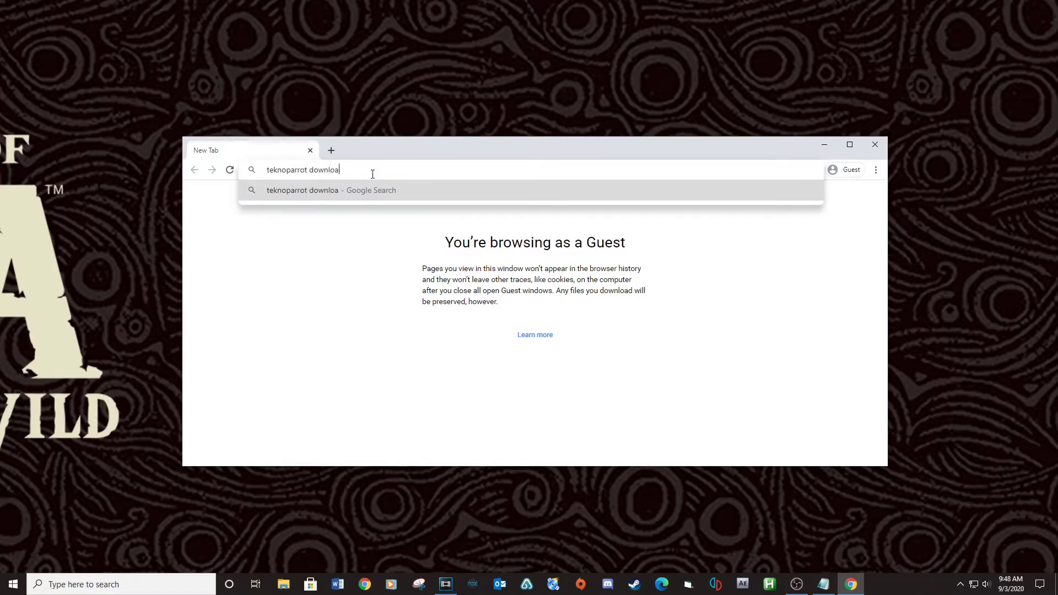
{"action": "type", "text": "d"}
{"action": "key", "text": "Return"}
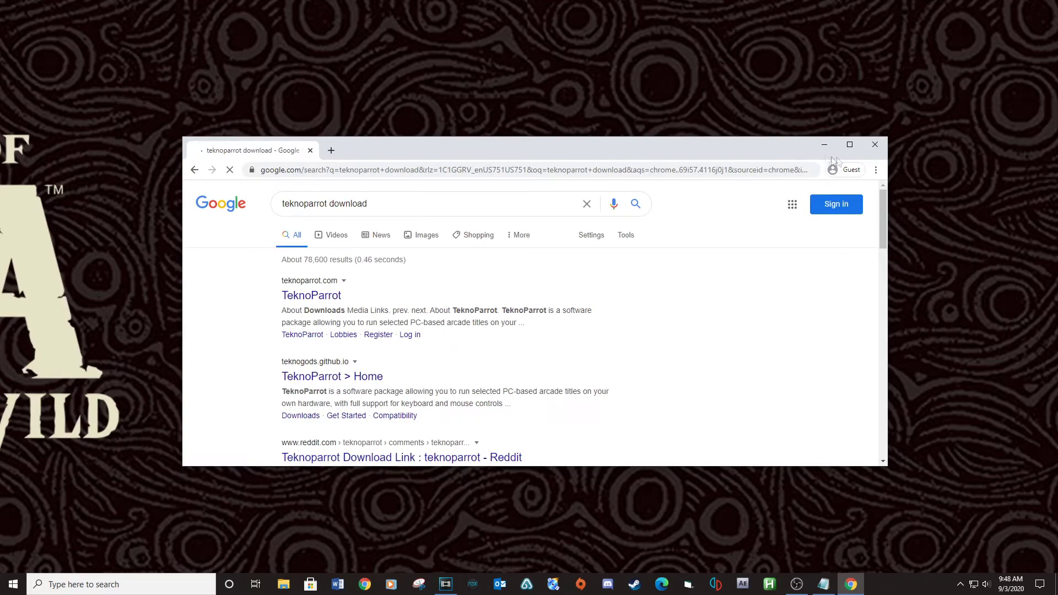
{"action": "left_click", "coordinate": [849, 144]}
{"action": "left_click", "coordinate": [142, 158]}
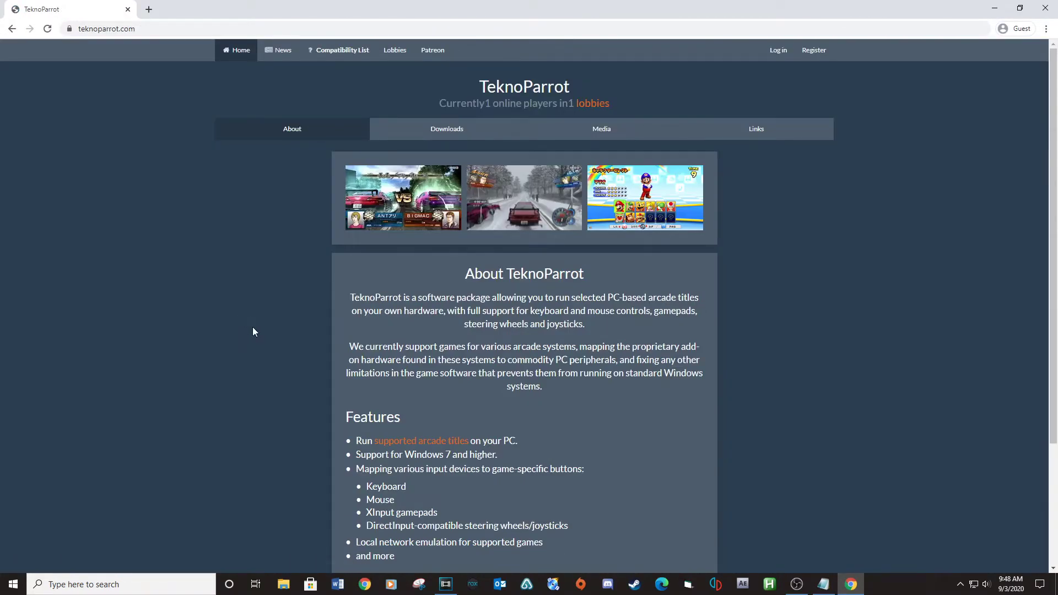
Step: Download TeknoParrot 1.0.0.140 from the Downloads section via MEGA
{"action": "left_click", "coordinate": [457, 130]}
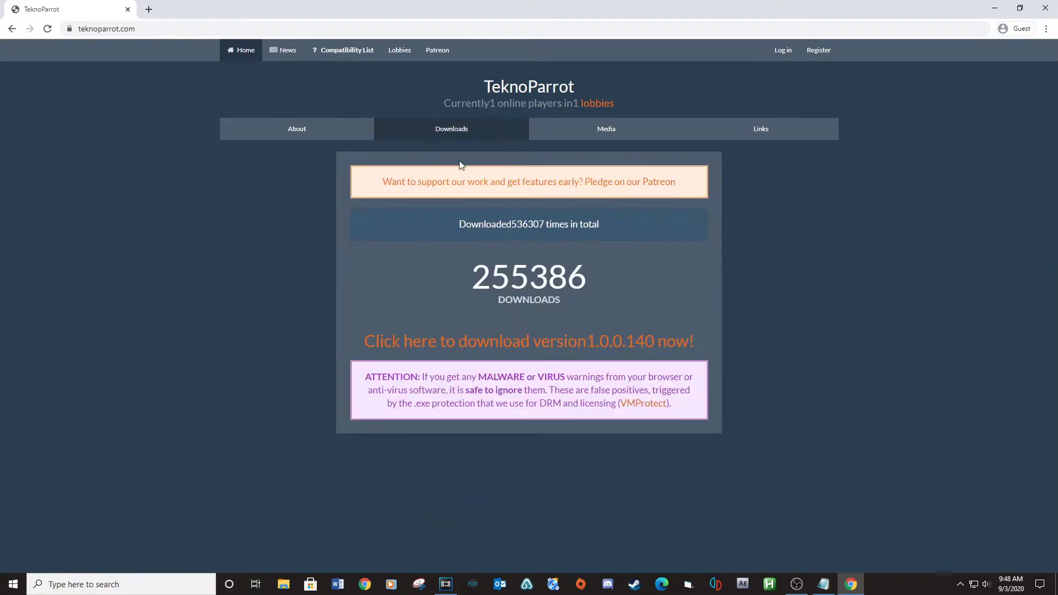
{"action": "left_click", "coordinate": [492, 346]}
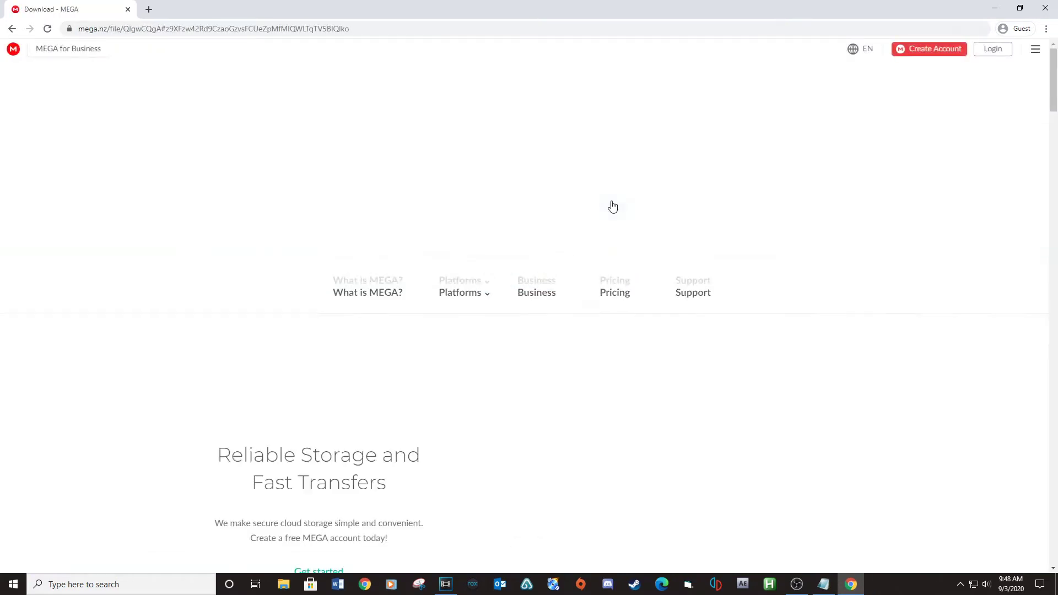
{"action": "left_click", "coordinate": [642, 213]}
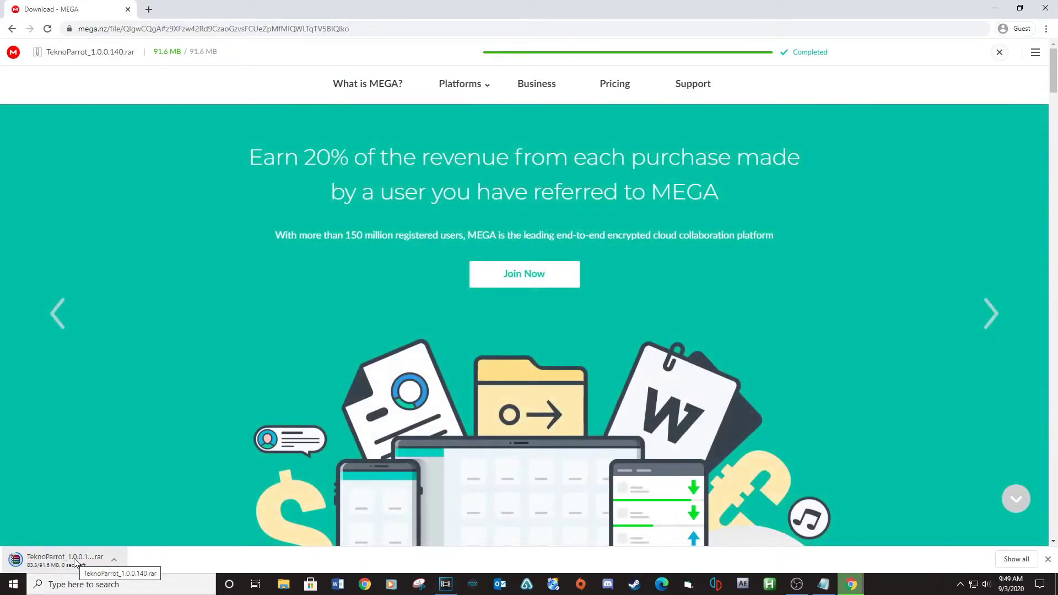
Step: Open the TeknoParrot archive and create a desktop folder named 'Teknoparrot'
{"action": "left_click", "coordinate": [76, 562]}
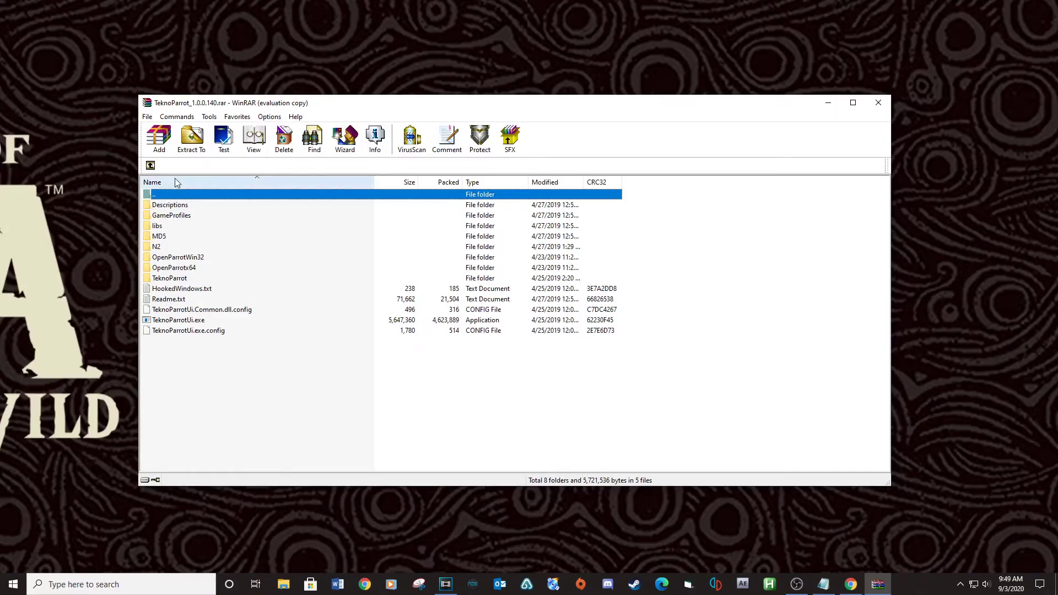
{"action": "right_click", "coordinate": [973, 257]}
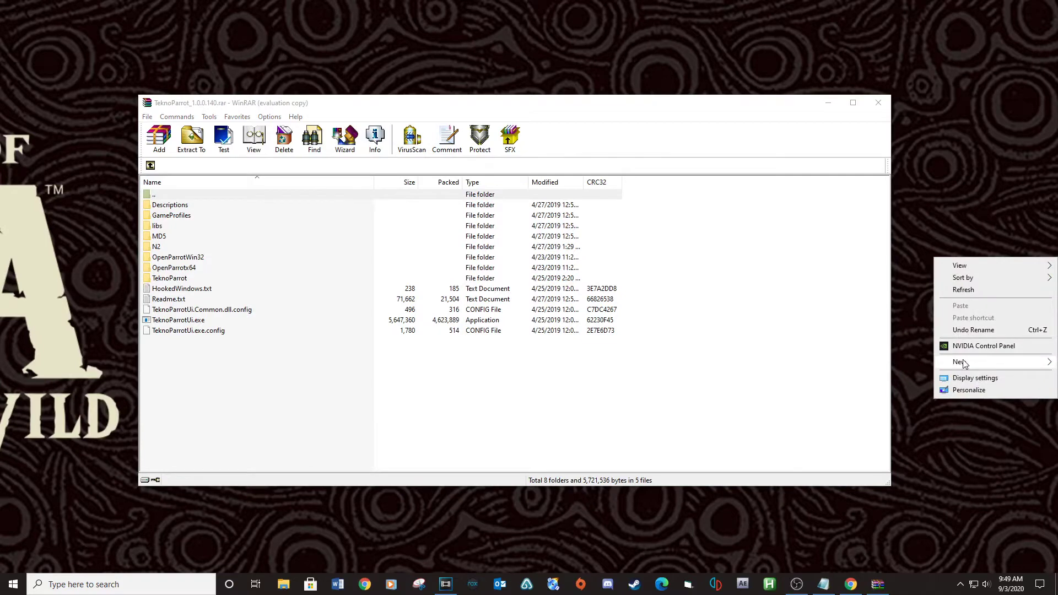
{"action": "mouse_move", "coordinate": [964, 362]}
{"action": "left_click", "coordinate": [861, 367]}
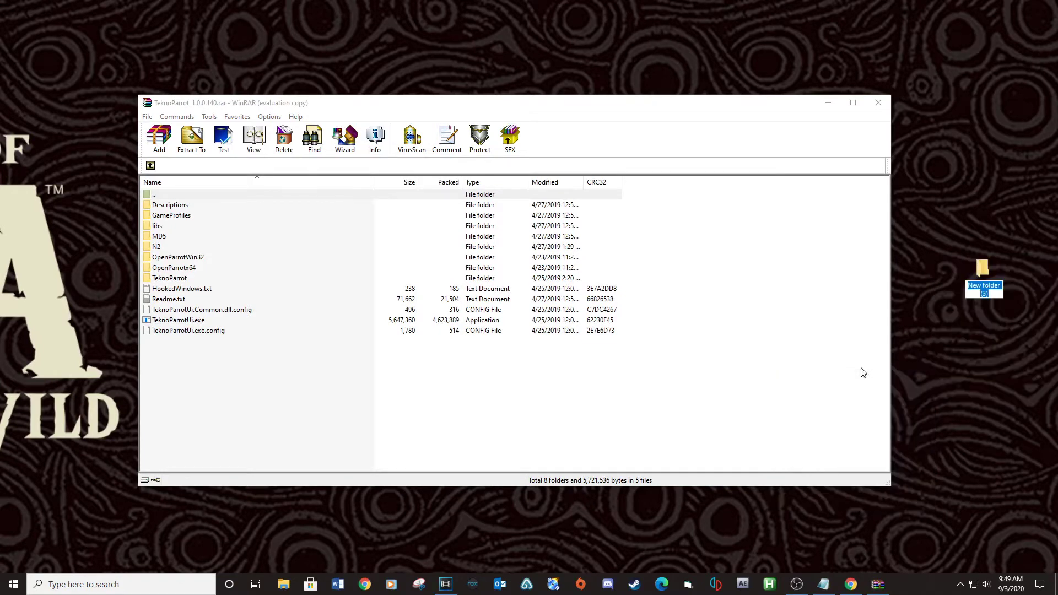
{"action": "type", "text": "Teknoparrot"}
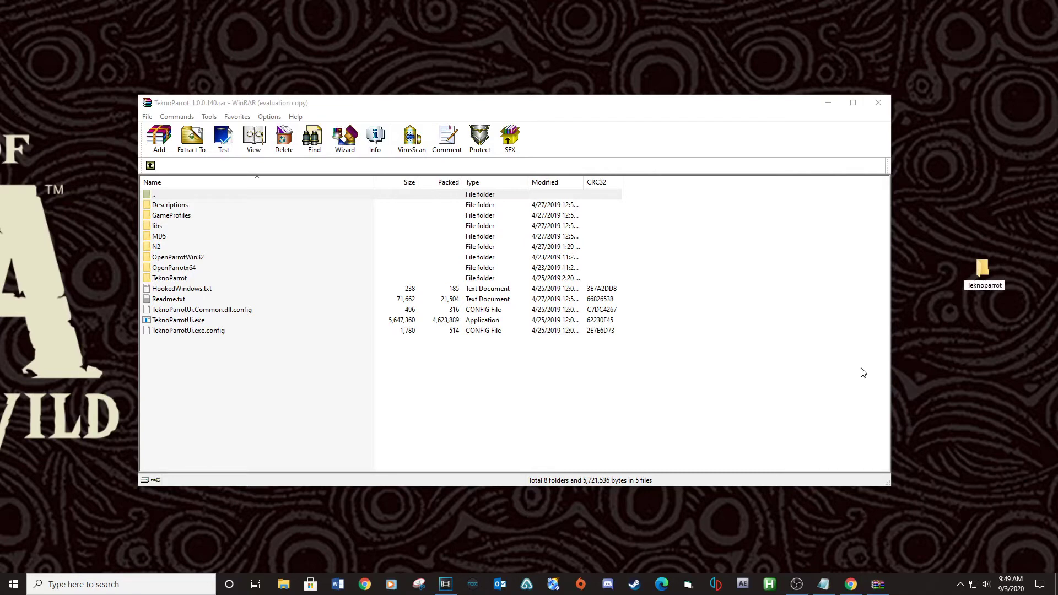
{"action": "key", "text": "Return"}
Step: Extract all 13 TeknoParrot archive items into the Teknoparrot folder, then enter 'demulshooter download' in Chrome's search
{"action": "double_click", "coordinate": [982, 276]}
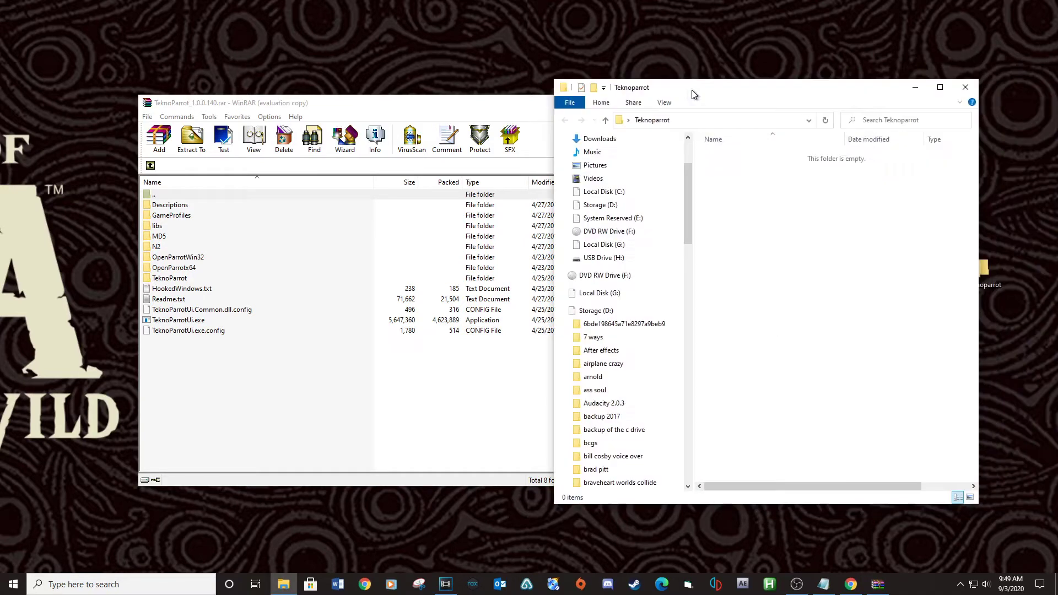
{"action": "left_click", "coordinate": [218, 373]}
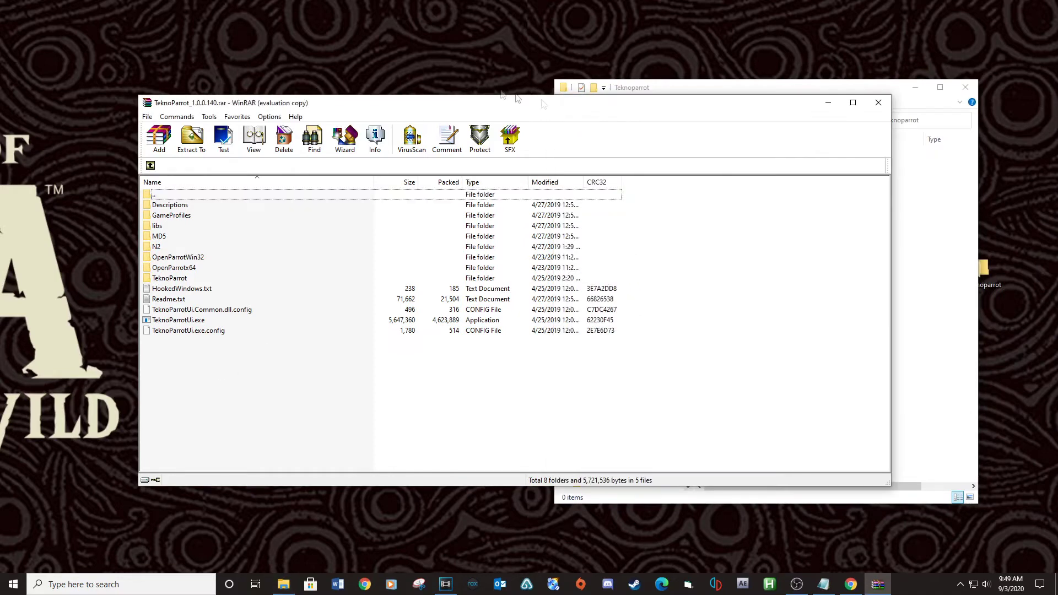
{"action": "left_click_drag", "start_coordinate": [894, 144], "coordinate": [516, 145]}
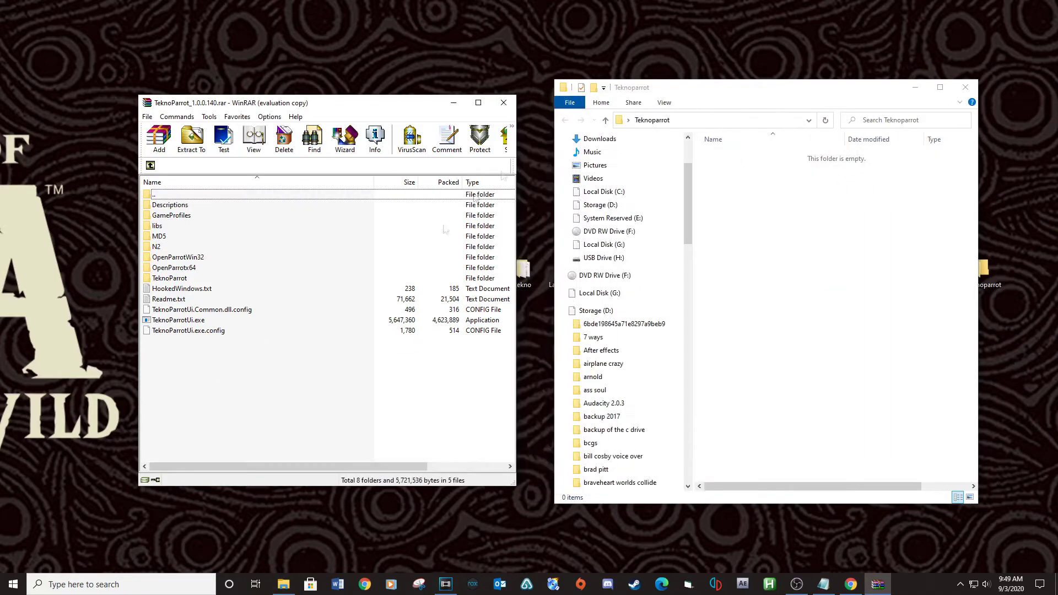
{"action": "left_click_drag", "start_coordinate": [207, 353], "coordinate": [148, 190]}
{"action": "left_click_drag", "start_coordinate": [197, 251], "coordinate": [792, 266]}
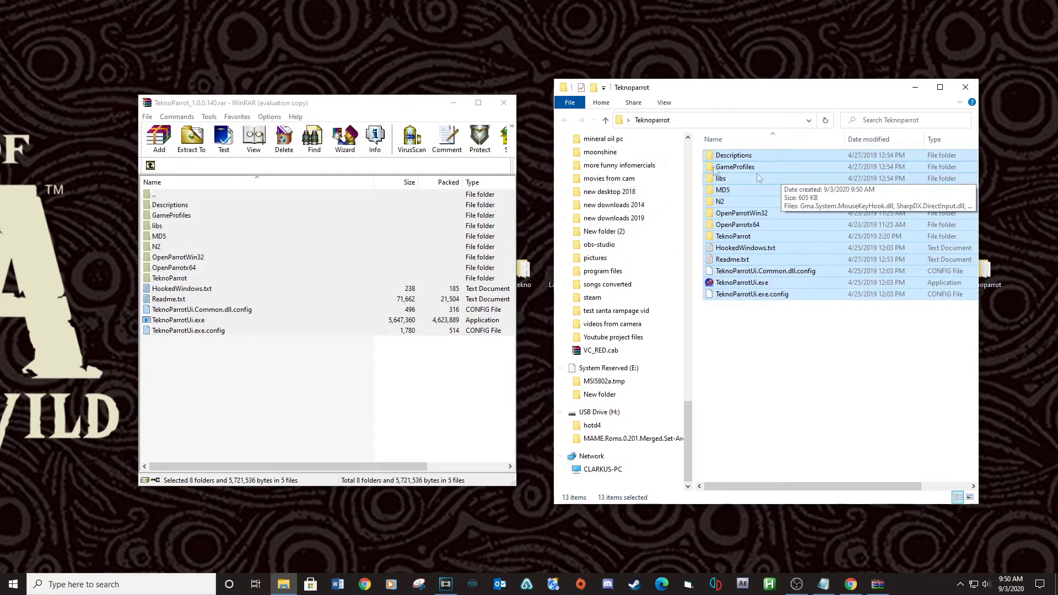
{"action": "left_click", "coordinate": [851, 584]}
{"action": "type", "text": "demu"}
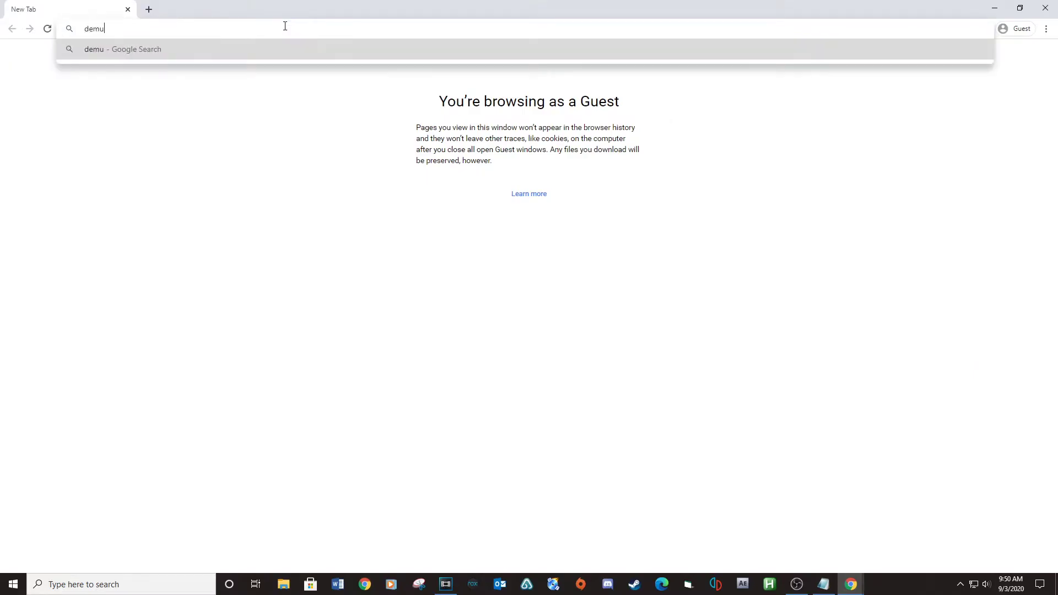
{"action": "type", "text": "lshooter download"}
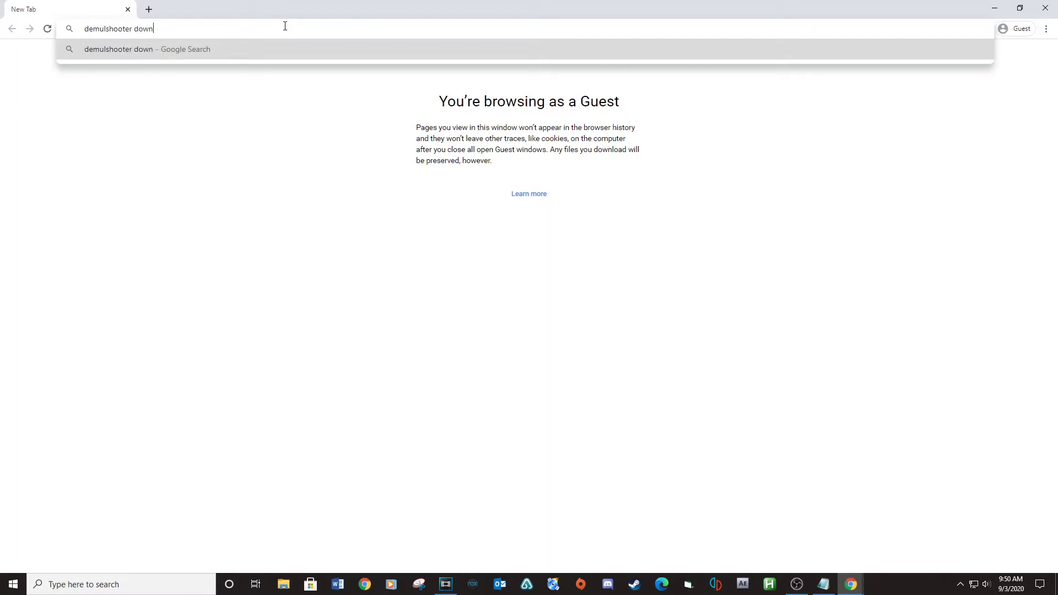
Step: Download DemulShooter_v10.1.3.zip from its GitHub release page and open it in WinRAR
{"action": "key", "text": "Return"}
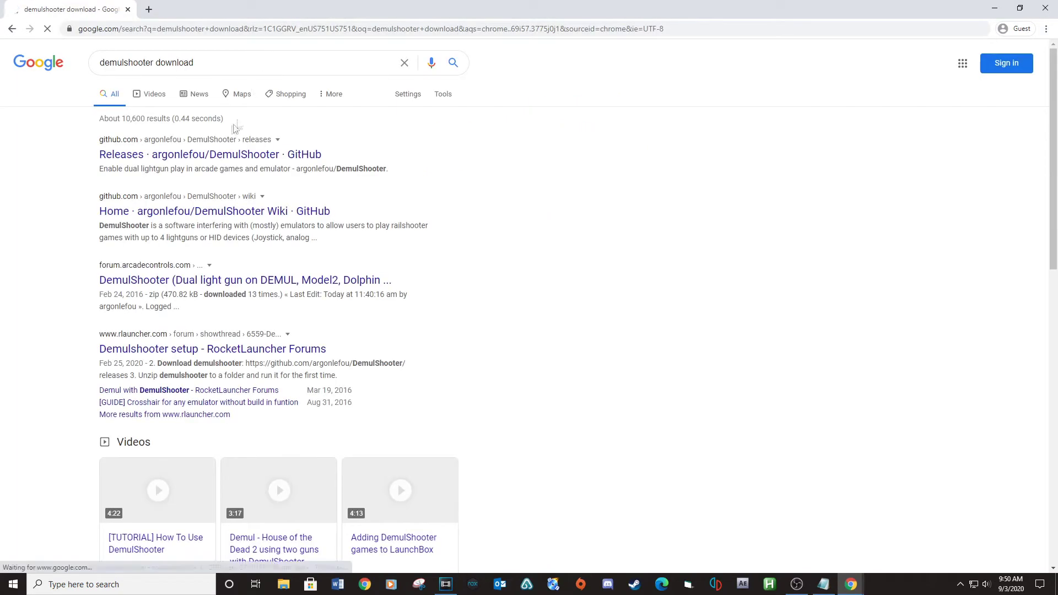
{"action": "left_click", "coordinate": [182, 156]}
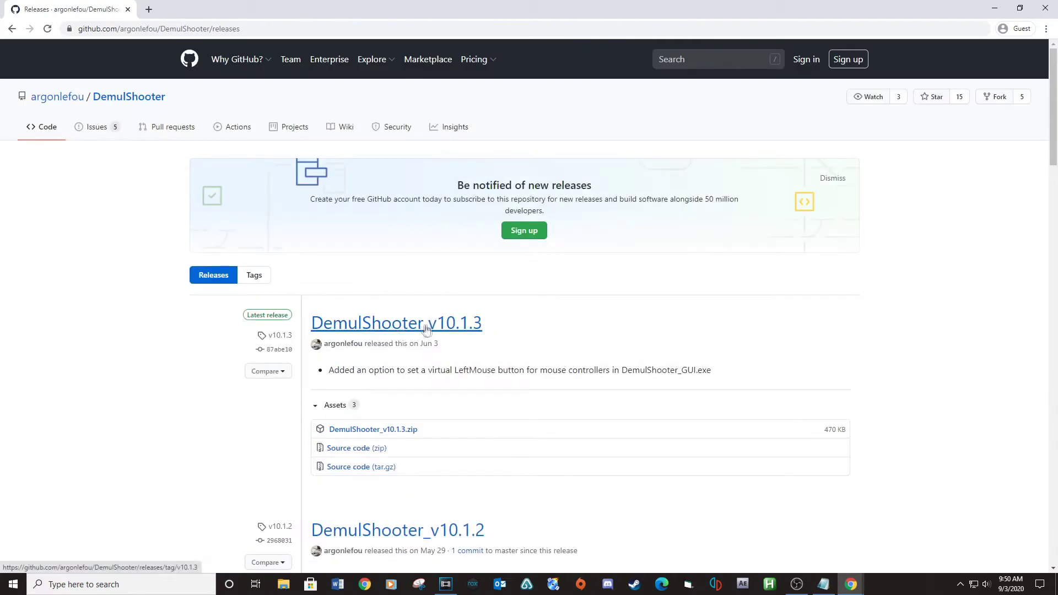
{"action": "left_click", "coordinate": [430, 325]}
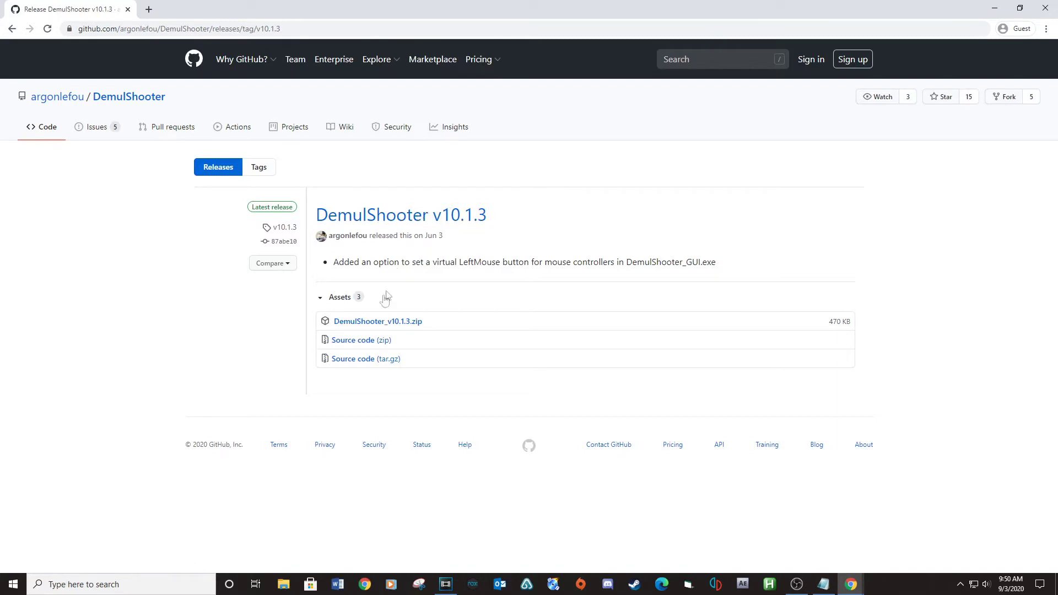
{"action": "left_click", "coordinate": [362, 327]}
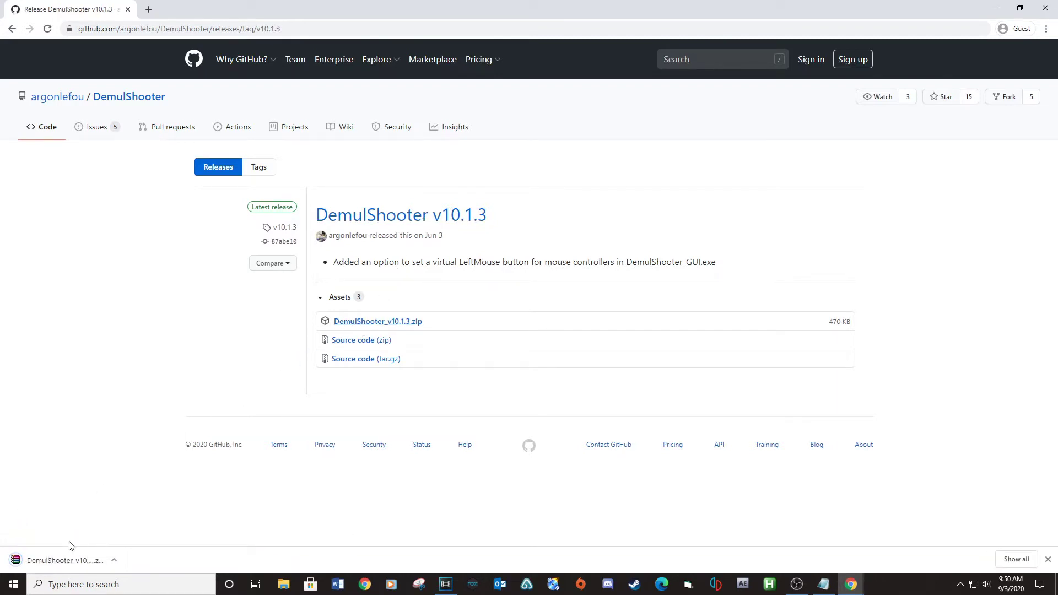
{"action": "left_click", "coordinate": [66, 560]}
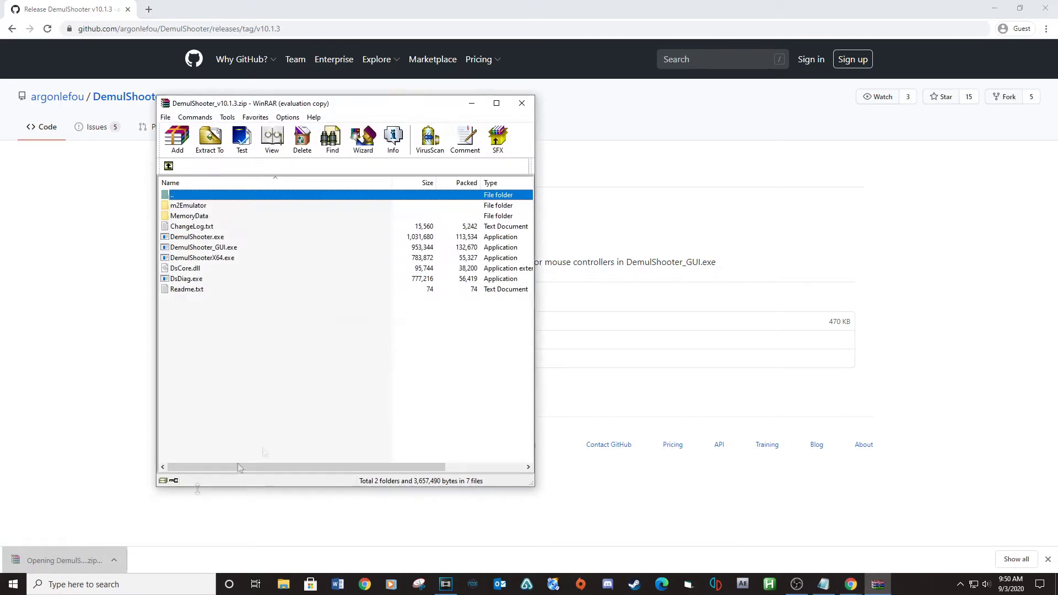
Step: Dismiss the WinRAR reminder and create a new desktop folder named 'Demul'
{"action": "left_click", "coordinate": [995, 7]}
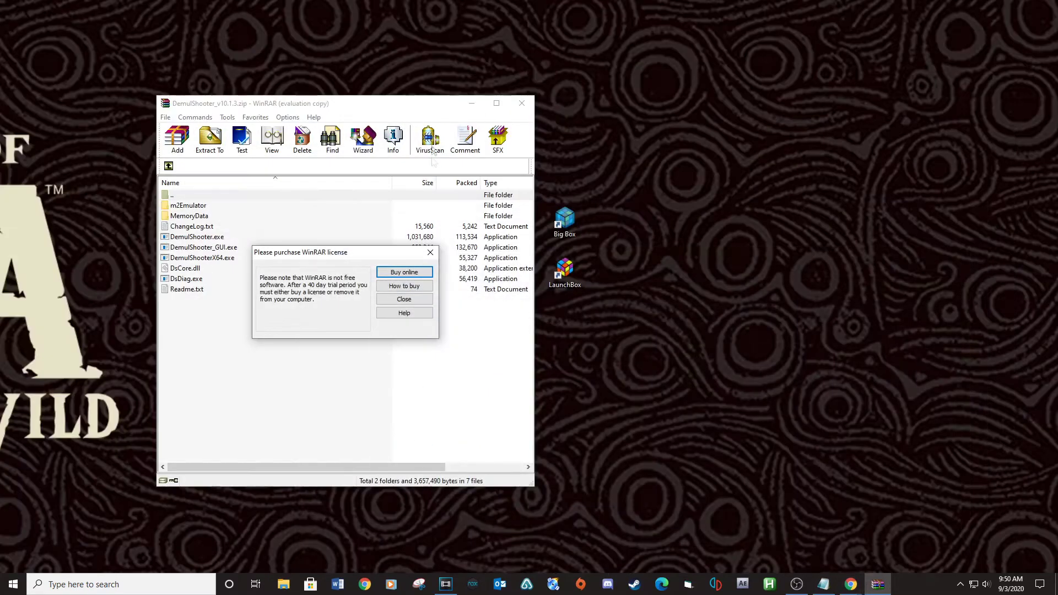
{"action": "left_click", "coordinate": [430, 252]}
{"action": "right_click", "coordinate": [676, 263]}
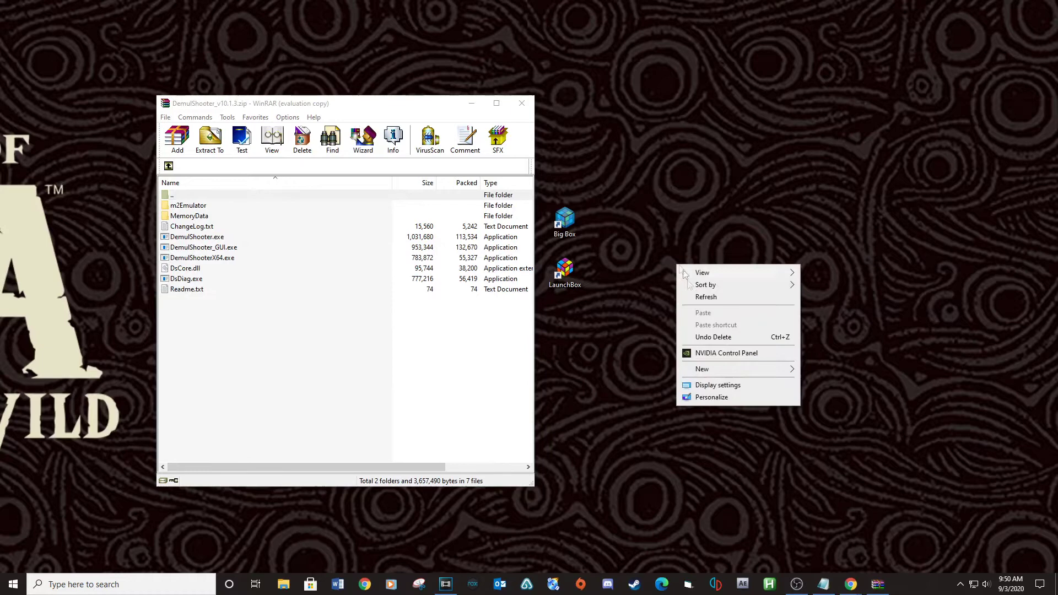
{"action": "mouse_move", "coordinate": [716, 369]}
{"action": "left_click", "coordinate": [818, 369]}
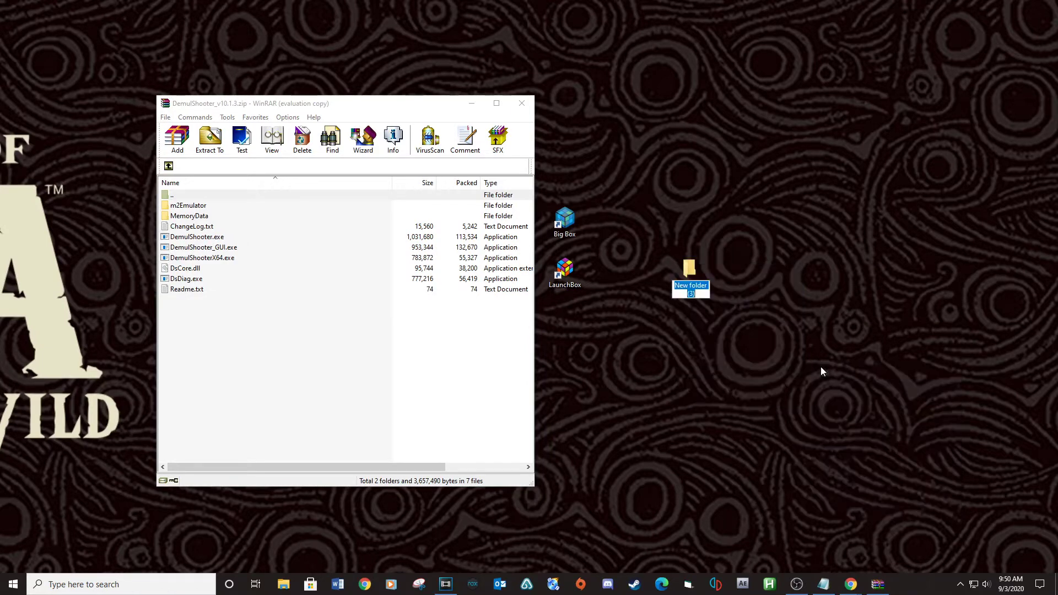
{"action": "type", "text": "Demul"}
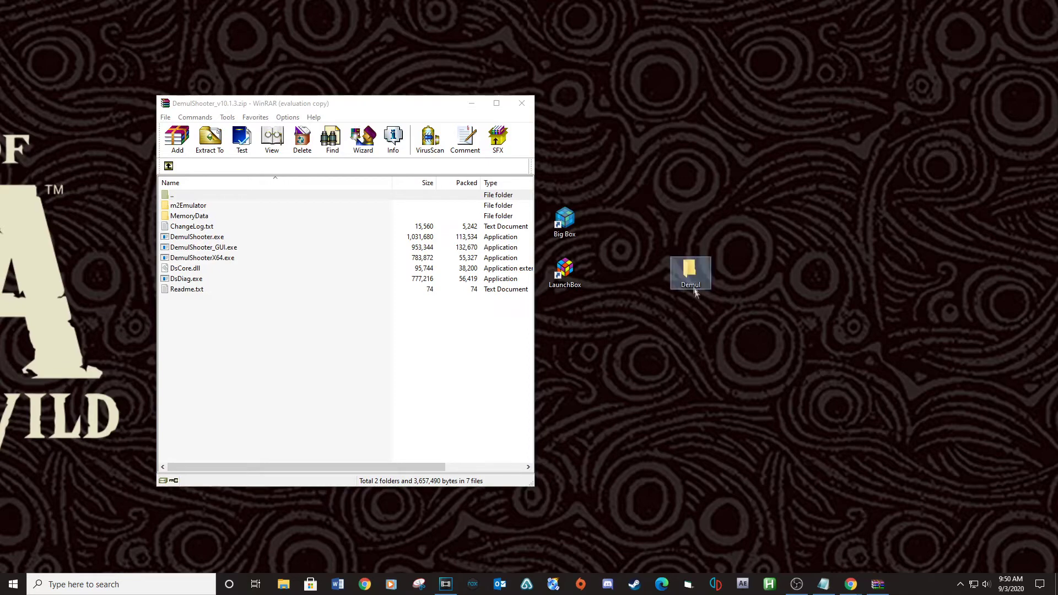
Step: Extract all DemulShooter archive files into the Demul folder
{"action": "double_click", "coordinate": [689, 269]}
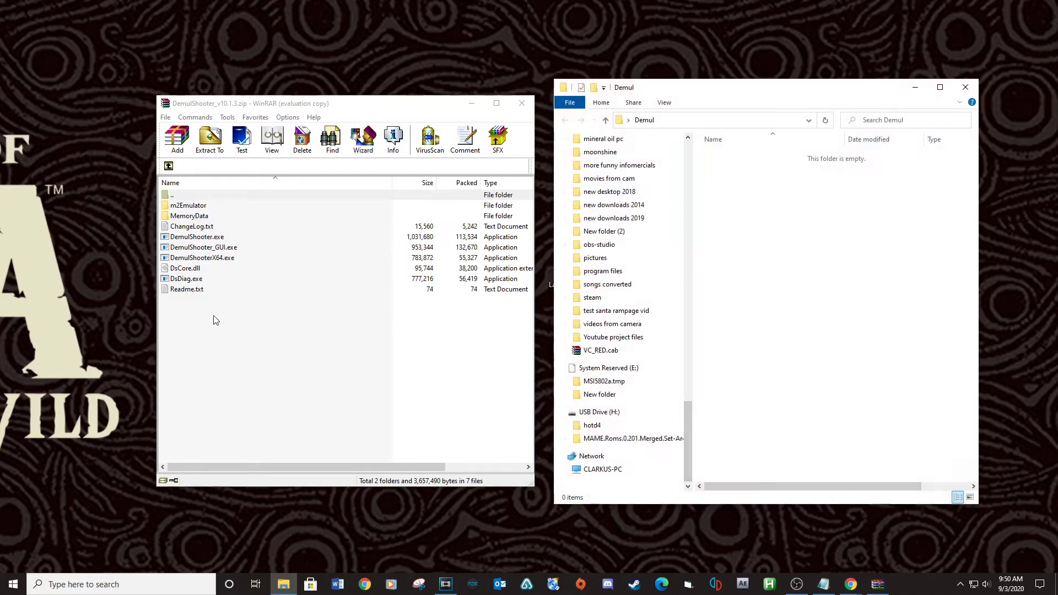
{"action": "left_click_drag", "start_coordinate": [215, 320], "coordinate": [176, 194]}
{"action": "left_click_drag", "start_coordinate": [185, 243], "coordinate": [765, 264]}
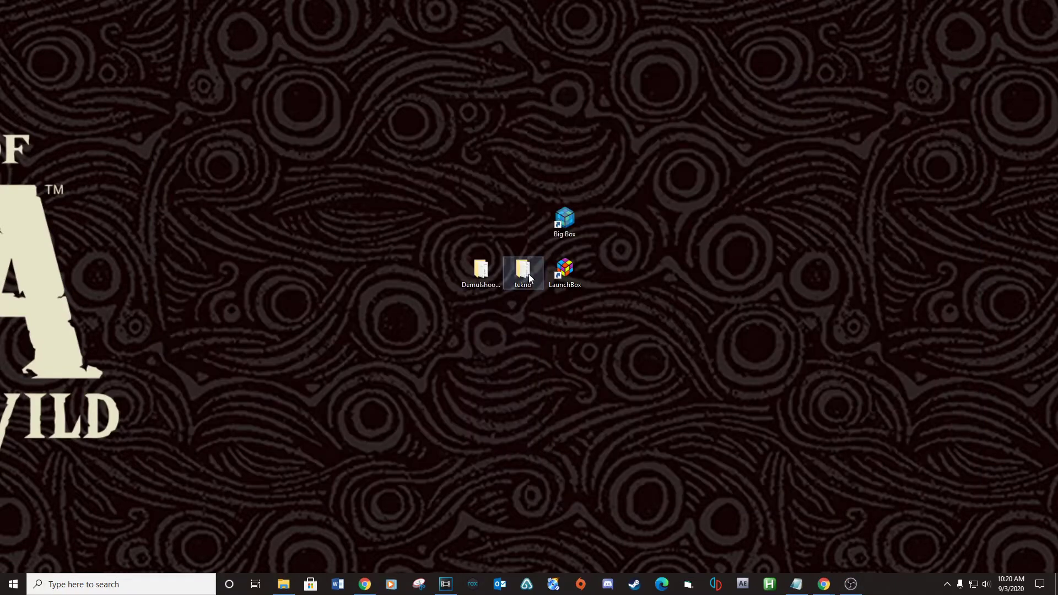
Step: Create a 'roms' folder inside tekno, then open the Demulshooter folder
{"action": "double_click", "coordinate": [528, 274]}
{"action": "right_click", "coordinate": [639, 424]}
{"action": "mouse_move", "coordinate": [668, 396]}
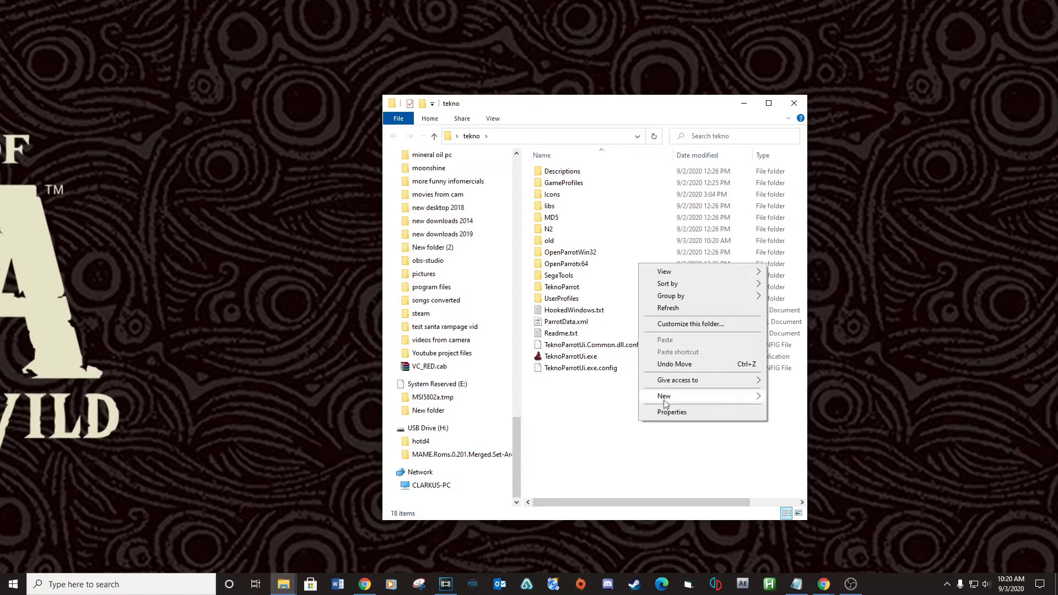
{"action": "left_click", "coordinate": [783, 397]}
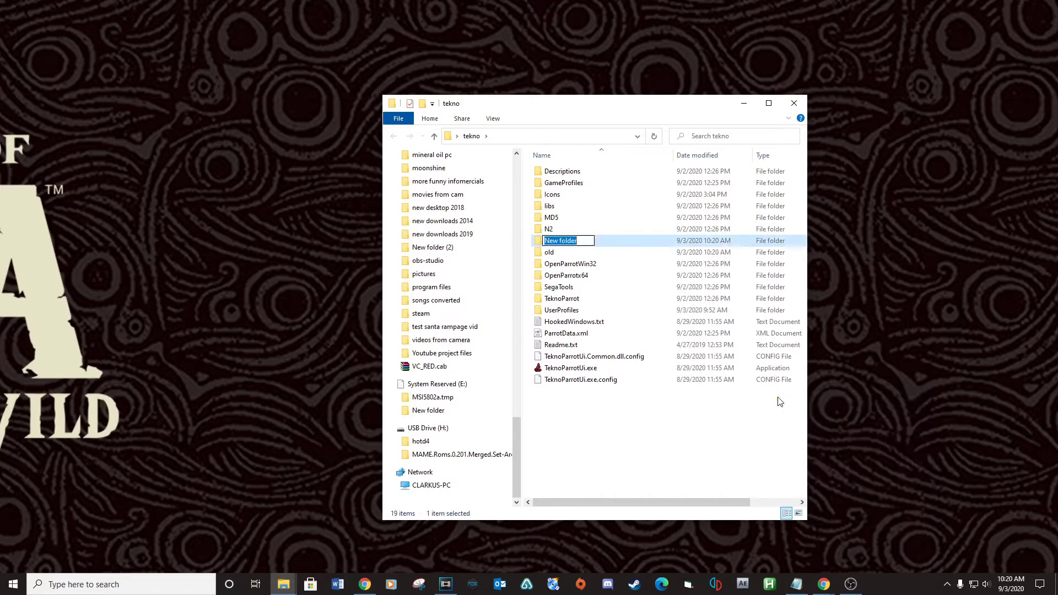
{"action": "type", "text": "roms"}
{"action": "left_click", "coordinate": [655, 427]}
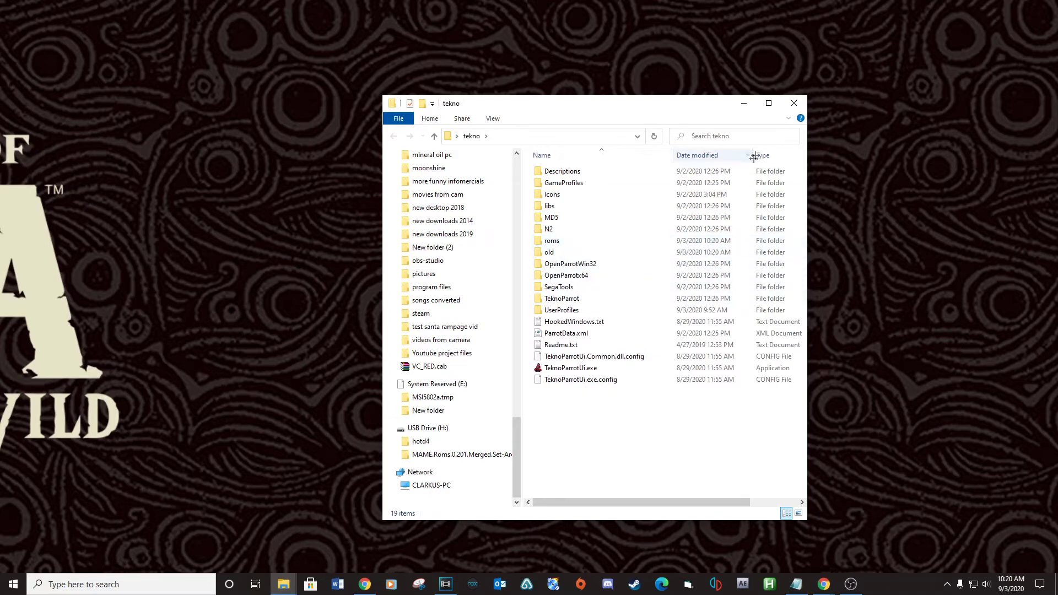
{"action": "left_click", "coordinate": [795, 105]}
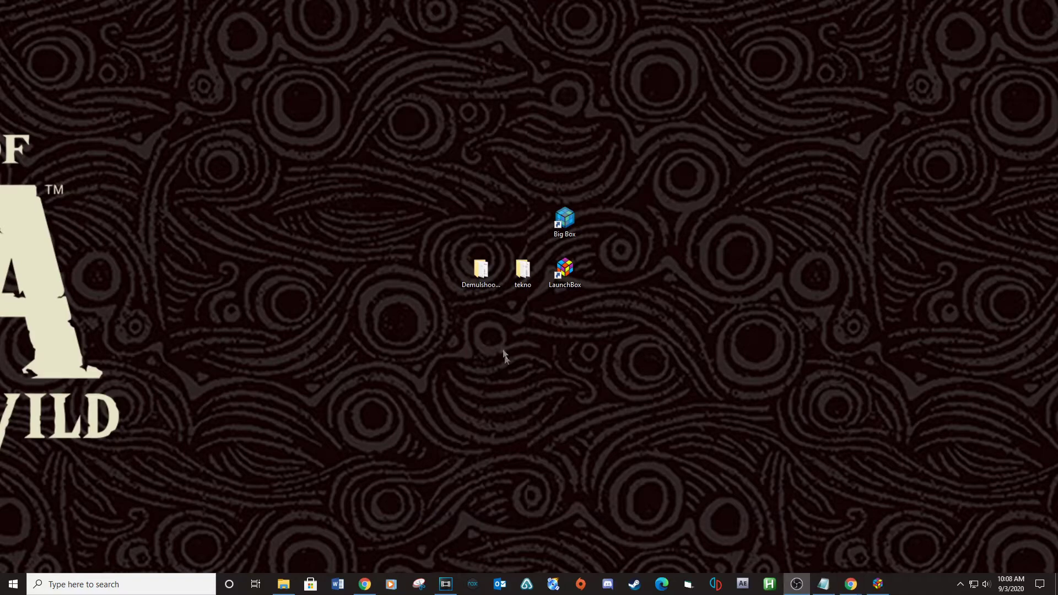
{"action": "double_click", "coordinate": [481, 270]}
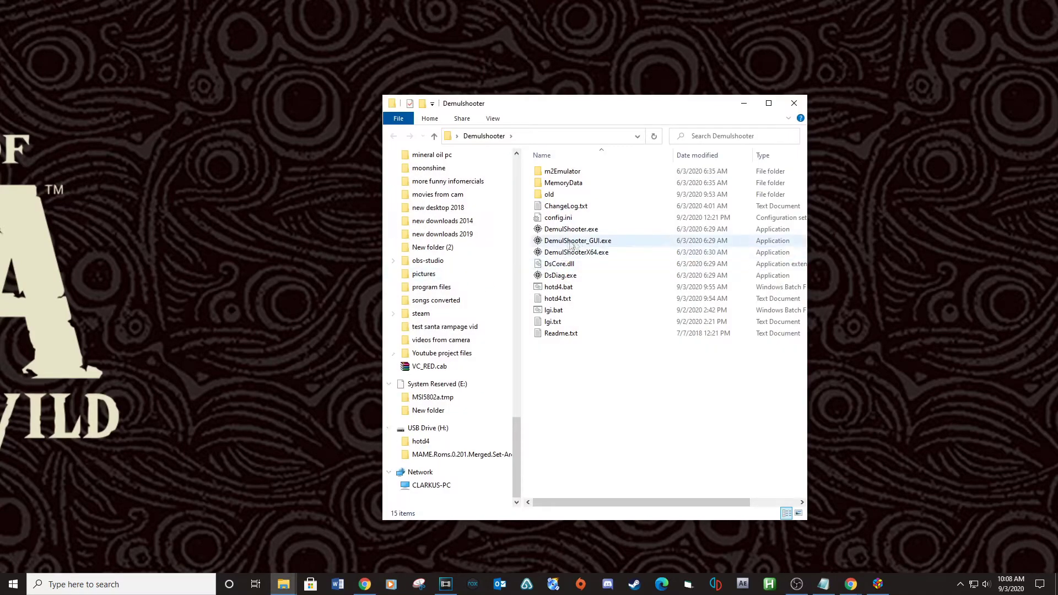
Step: Run DemulShooter_GUI, keep the Ultimarc ATRAK Mouse as P1, and save the config
{"action": "double_click", "coordinate": [579, 242]}
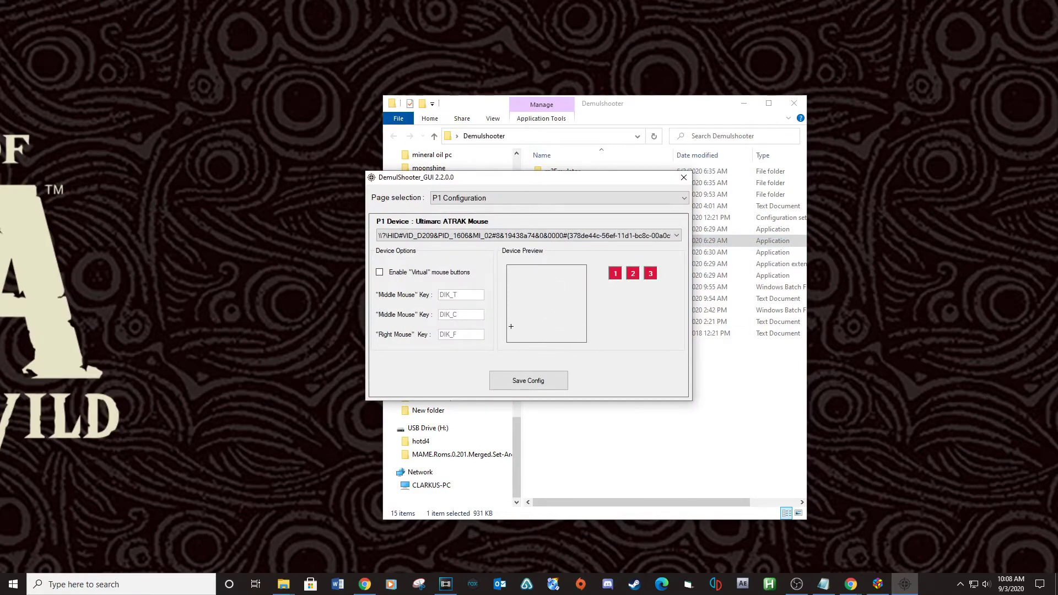
{"action": "left_click", "coordinate": [679, 236]}
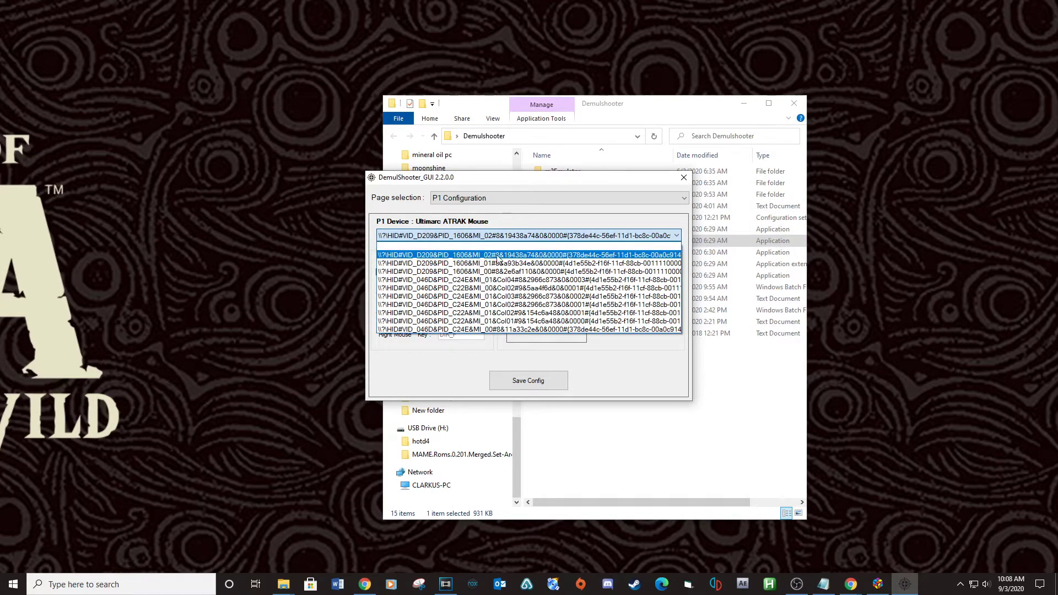
{"action": "left_click", "coordinate": [527, 182]}
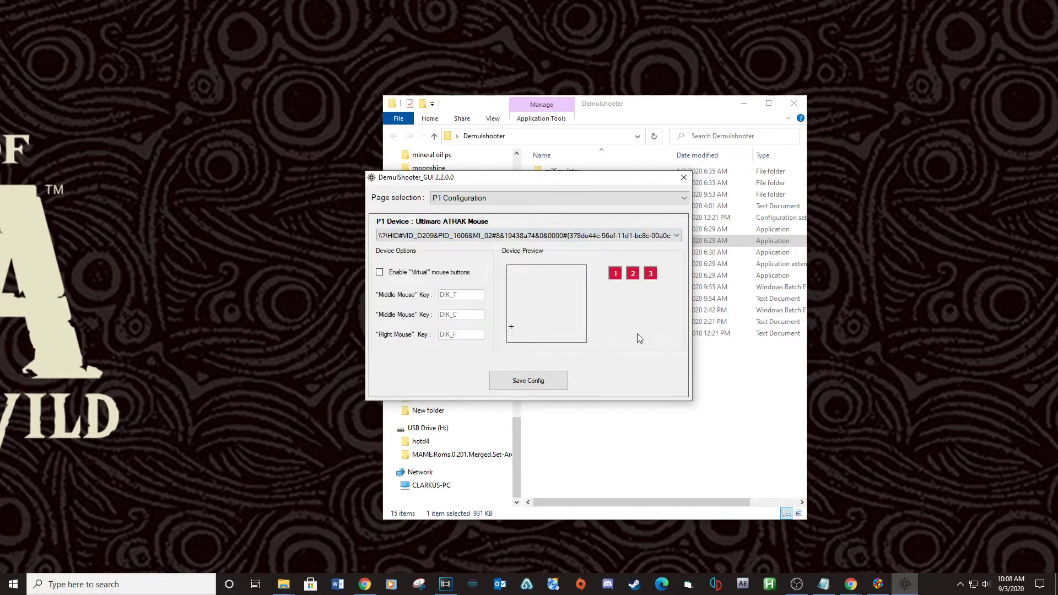
{"action": "left_click", "coordinate": [521, 386]}
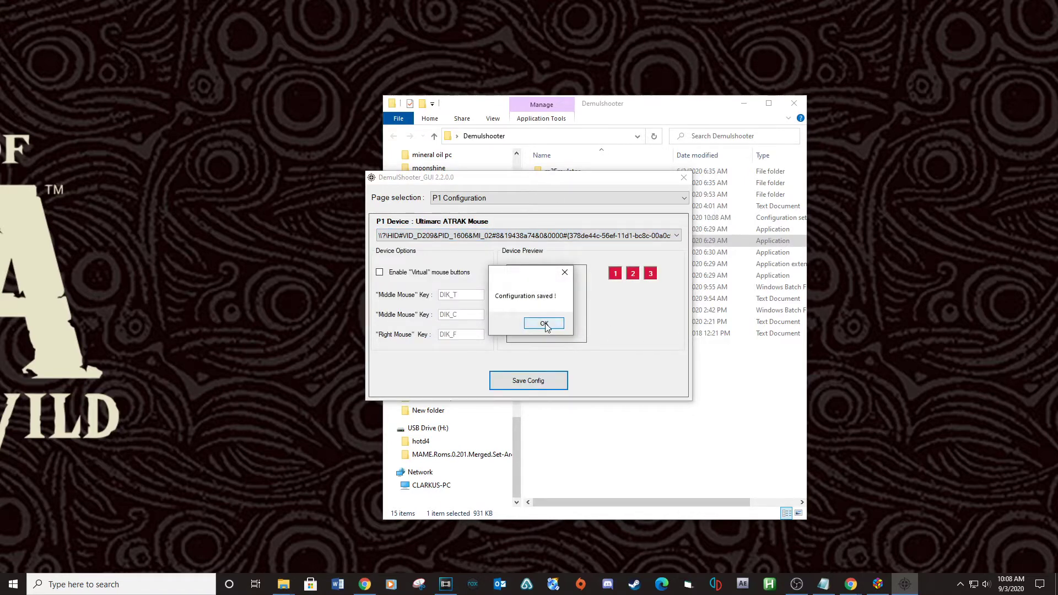
{"action": "left_click", "coordinate": [544, 324]}
{"action": "left_click", "coordinate": [684, 178]}
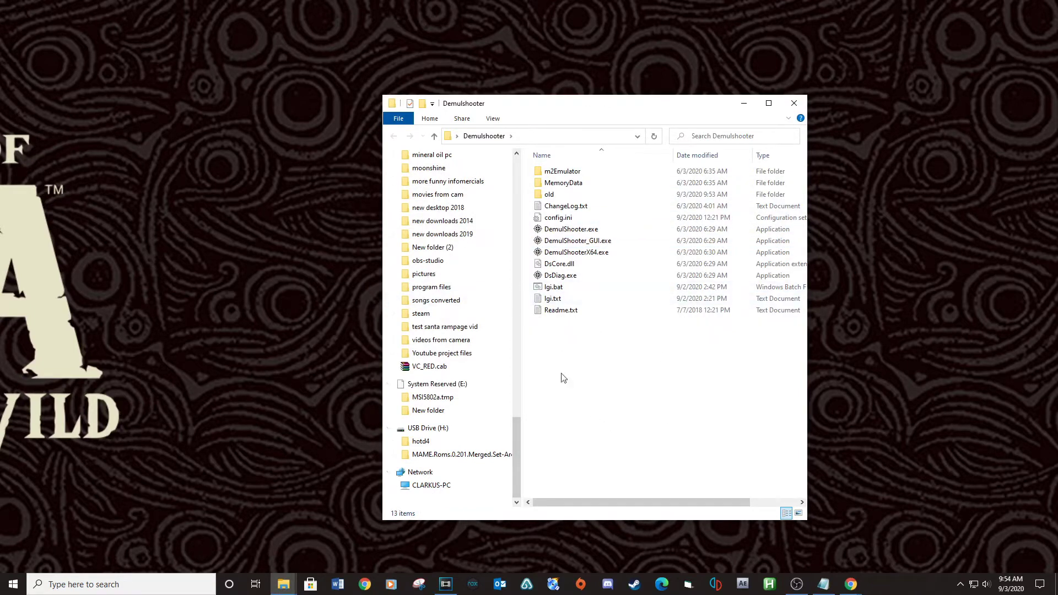
Step: Create an empty text file named hotd4.txt in Demulshooter and open it in Notepad
{"action": "right_click", "coordinate": [562, 377]}
{"action": "mouse_move", "coordinate": [589, 506]}
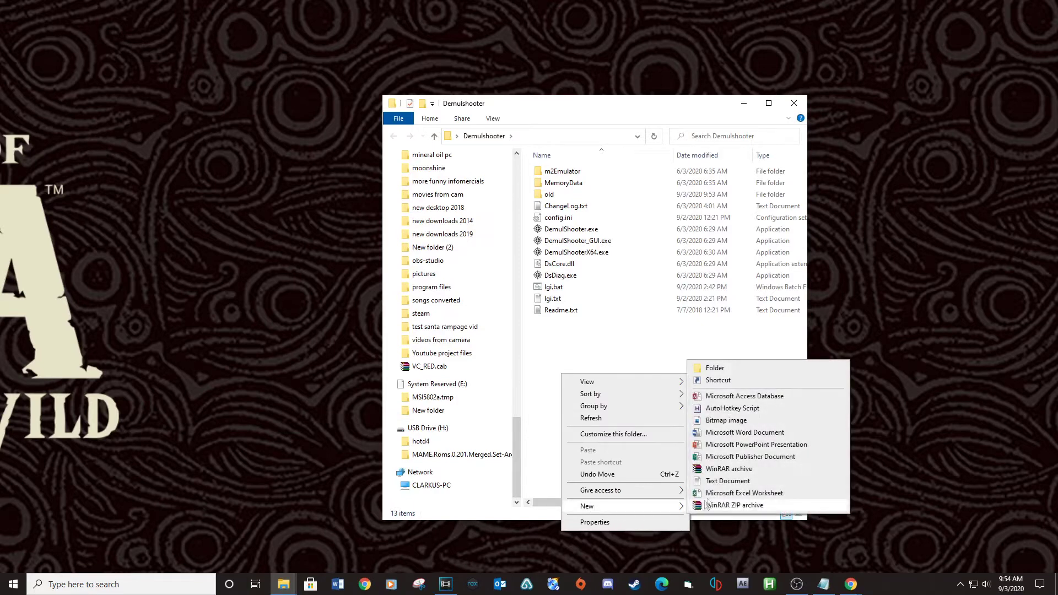
{"action": "left_click", "coordinate": [727, 480]}
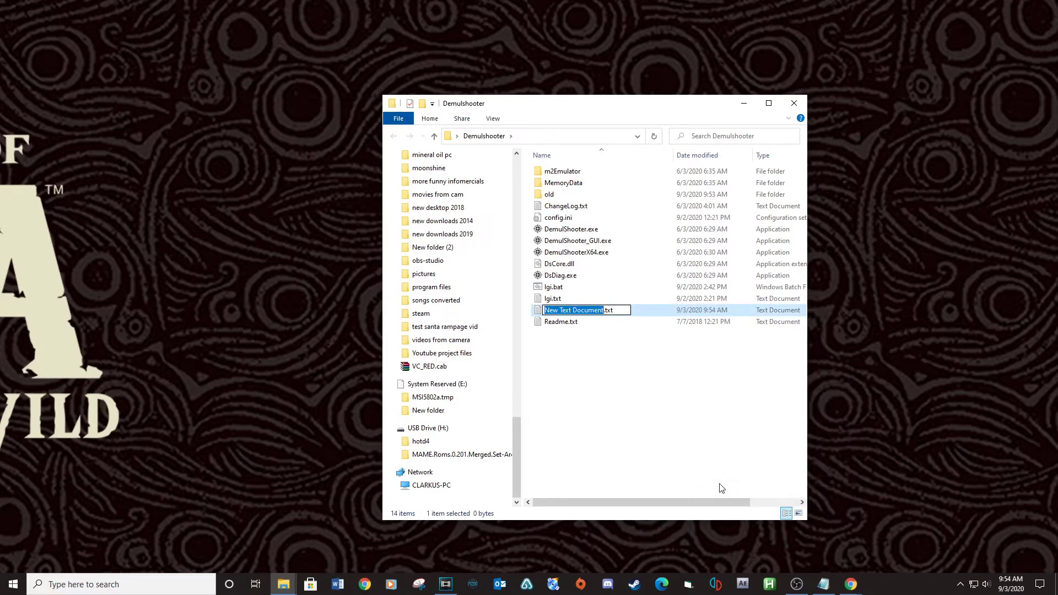
{"action": "type", "text": "hotd4"}
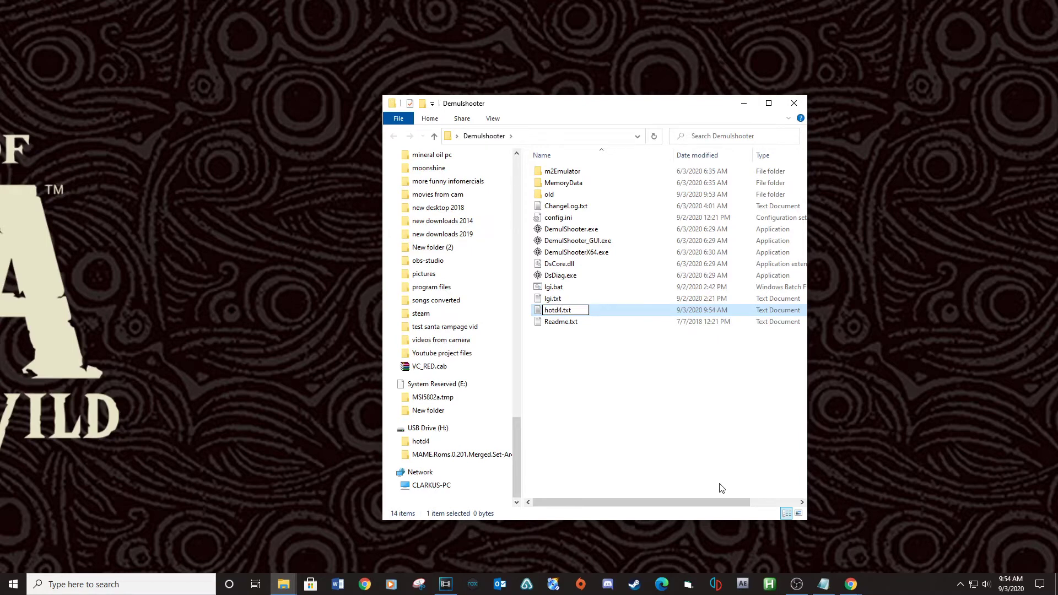
{"action": "left_click", "coordinate": [634, 427]}
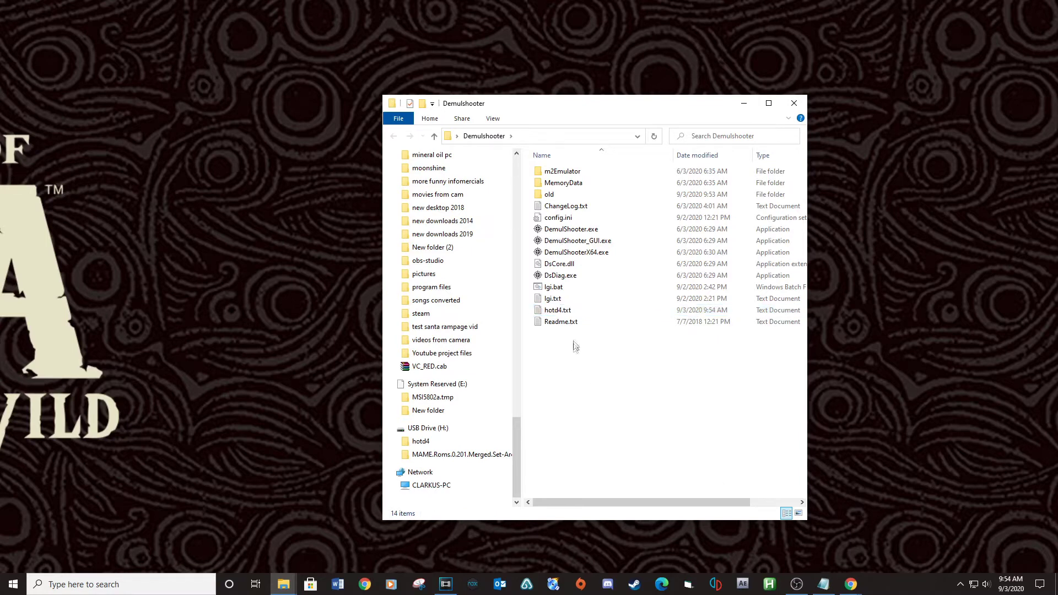
{"action": "double_click", "coordinate": [558, 311]}
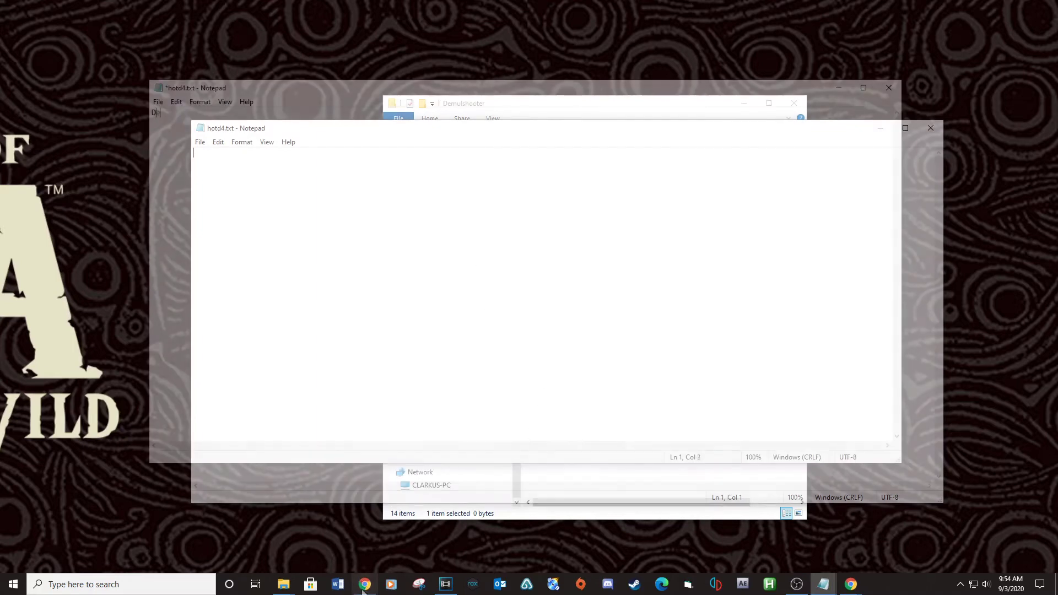
Step: Write 'DemulShooter.exe -target=lindbergh -rom=hotd4' and save it as hotd4.bat
{"action": "type", "text": "Sho"}
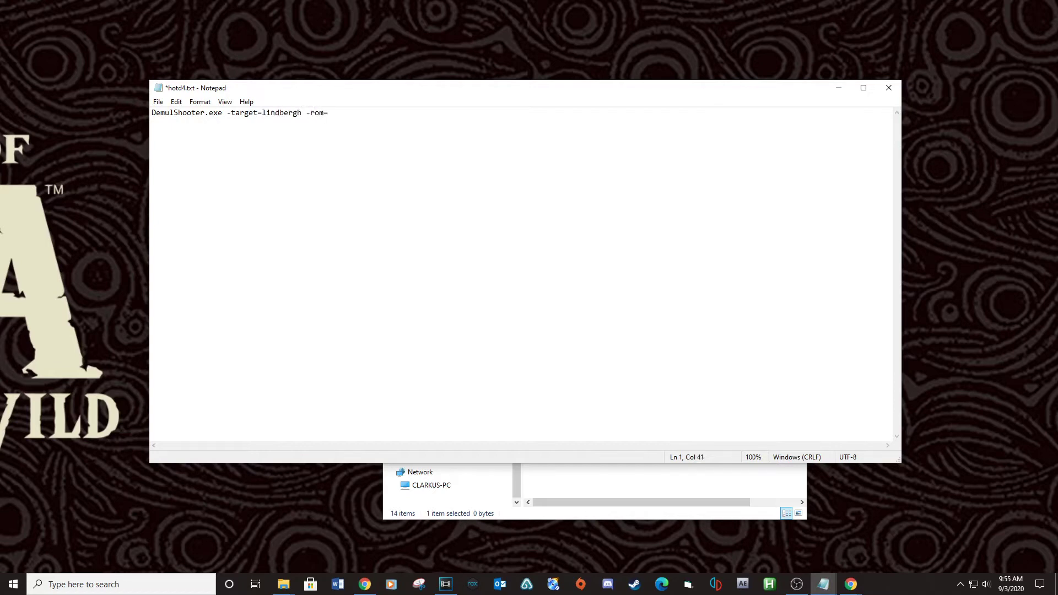
{"action": "left_click", "coordinate": [163, 103]}
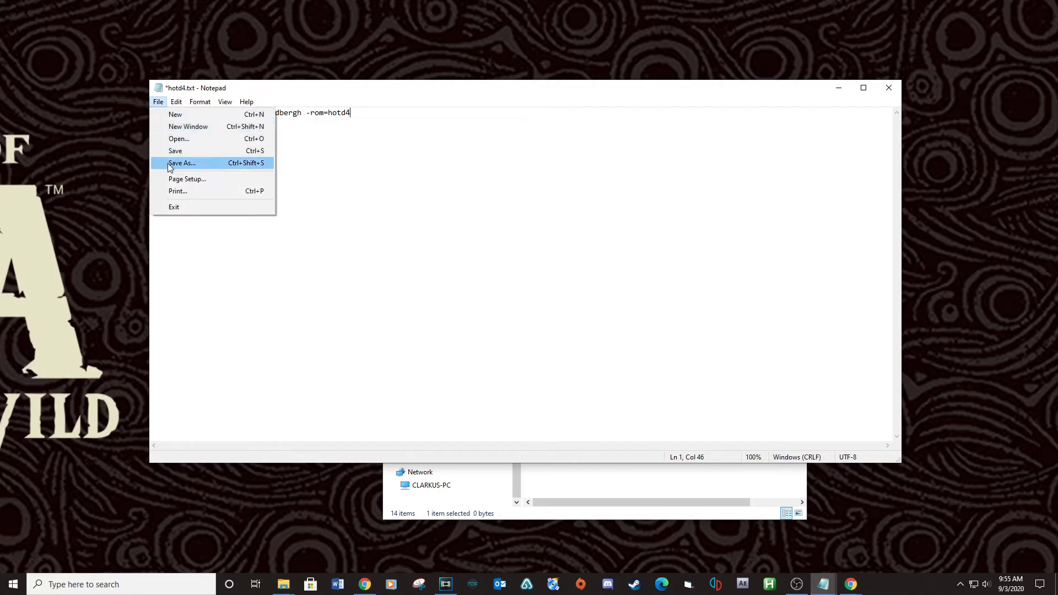
{"action": "left_click", "coordinate": [192, 160]}
{"action": "left_click", "coordinate": [314, 350]}
{"action": "key", "text": "BackSpace"}
{"action": "key", "text": "BackSpace"}
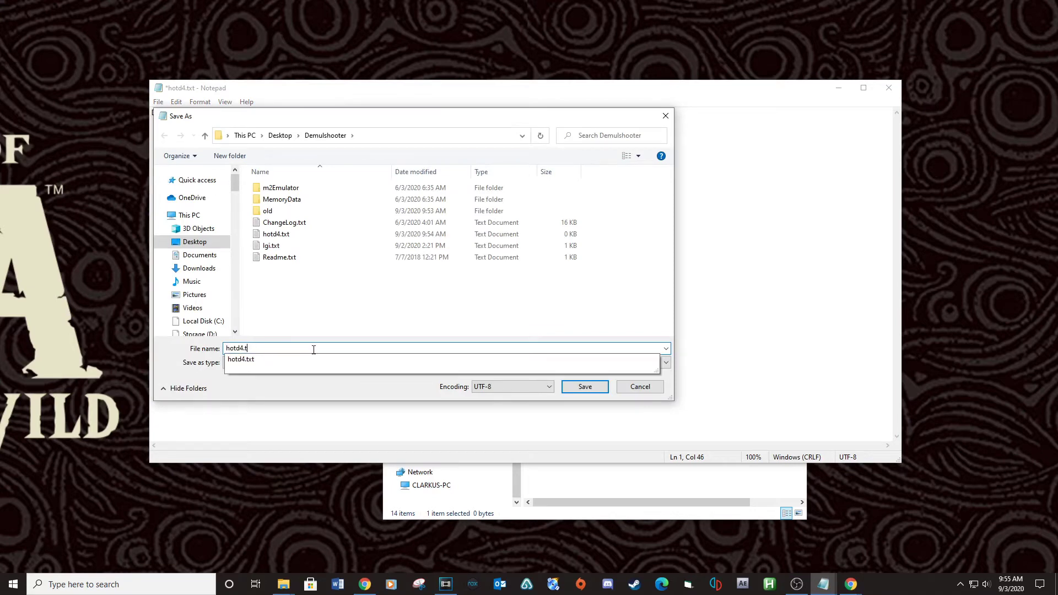
{"action": "type", "text": "ba"}
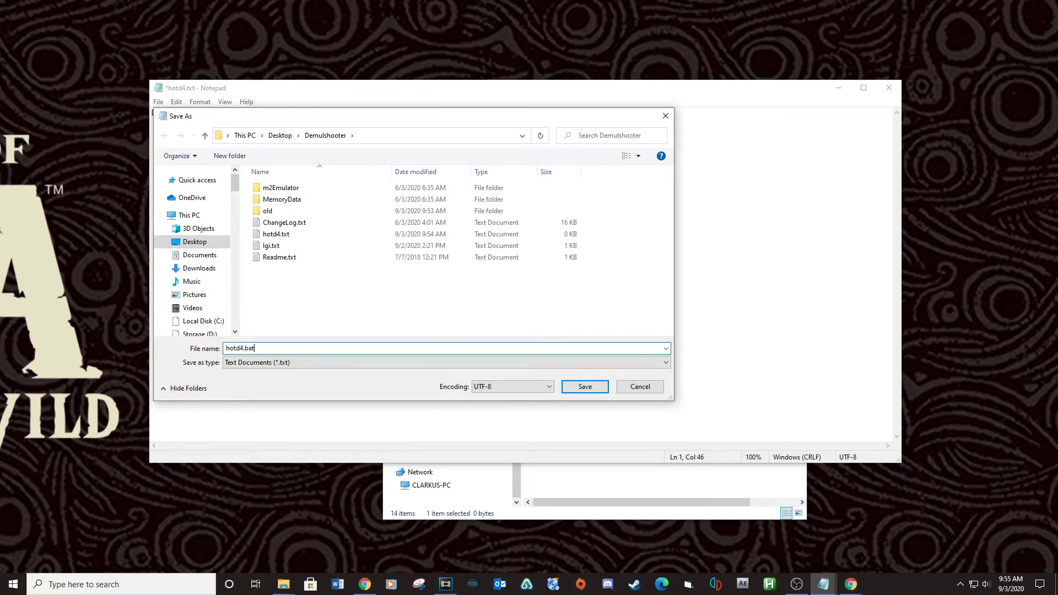
{"action": "left_click", "coordinate": [585, 387]}
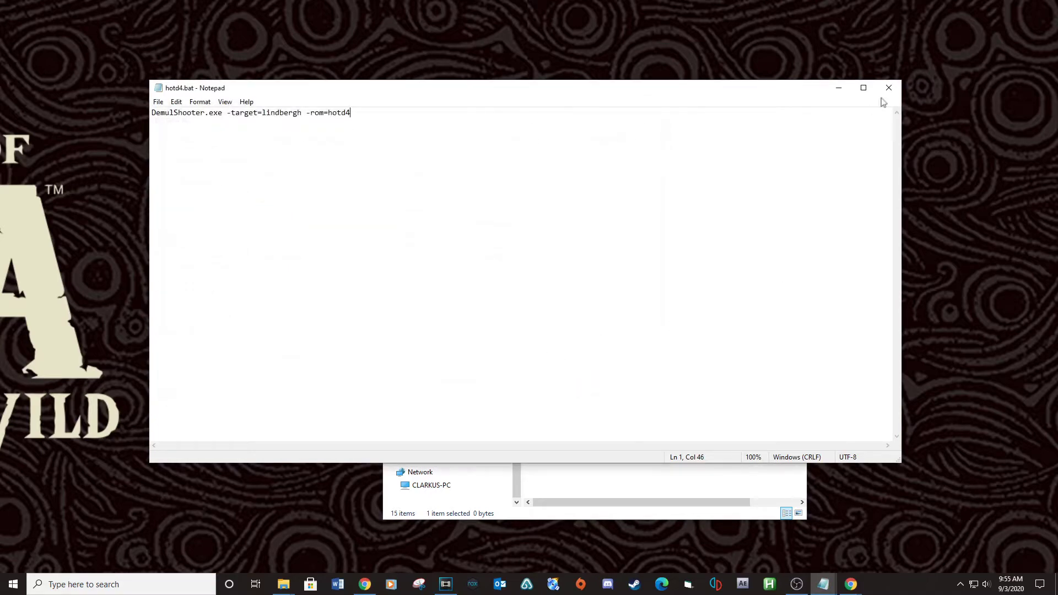
{"action": "left_click", "coordinate": [889, 88]}
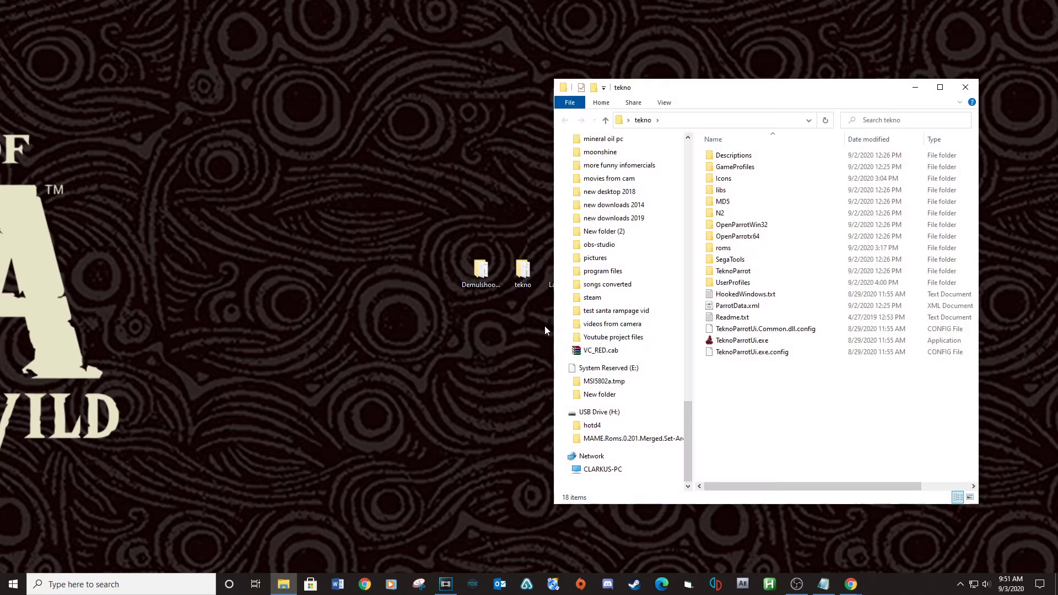
Step: Launch TeknoParrotUi and reposition its window
{"action": "left_click", "coordinate": [747, 341]}
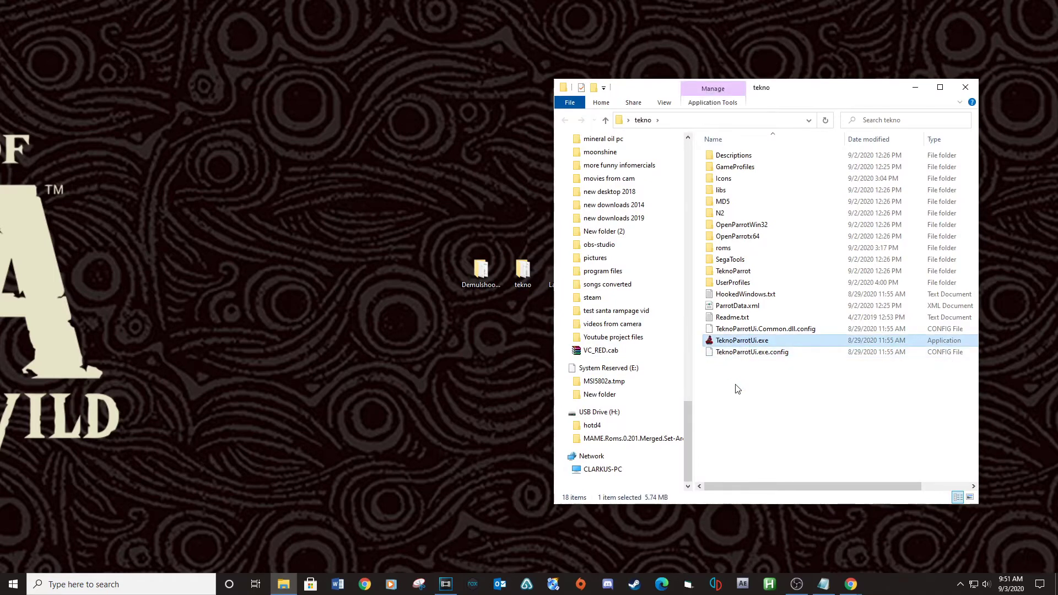
{"action": "left_click_drag", "start_coordinate": [545, 98], "coordinate": [494, 88]}
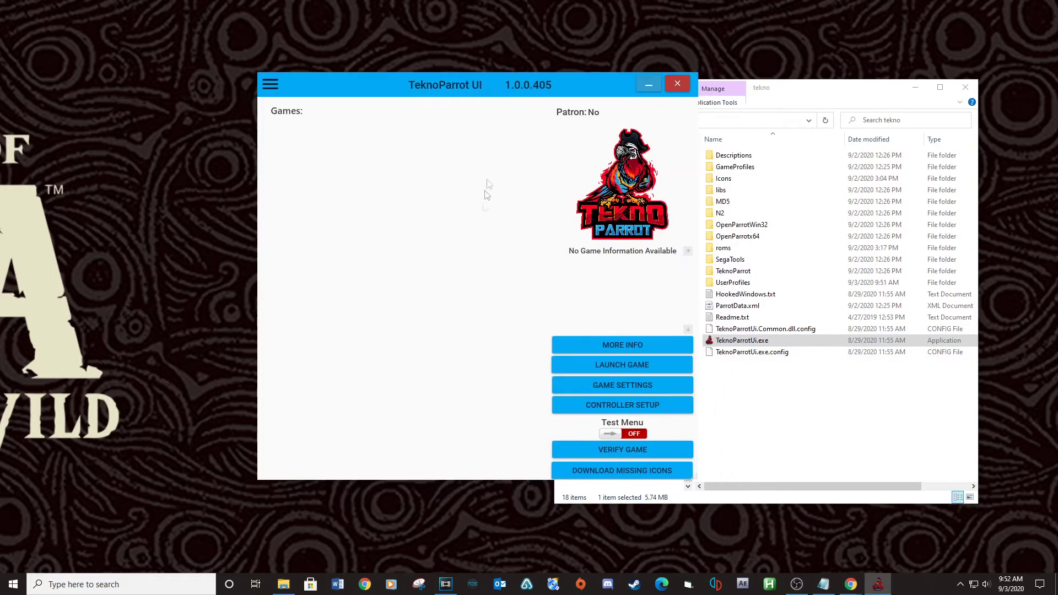
{"action": "left_click", "coordinate": [908, 86]}
Step: Add The House of the Dead 4 from the games list to the library
{"action": "left_click", "coordinate": [271, 85]}
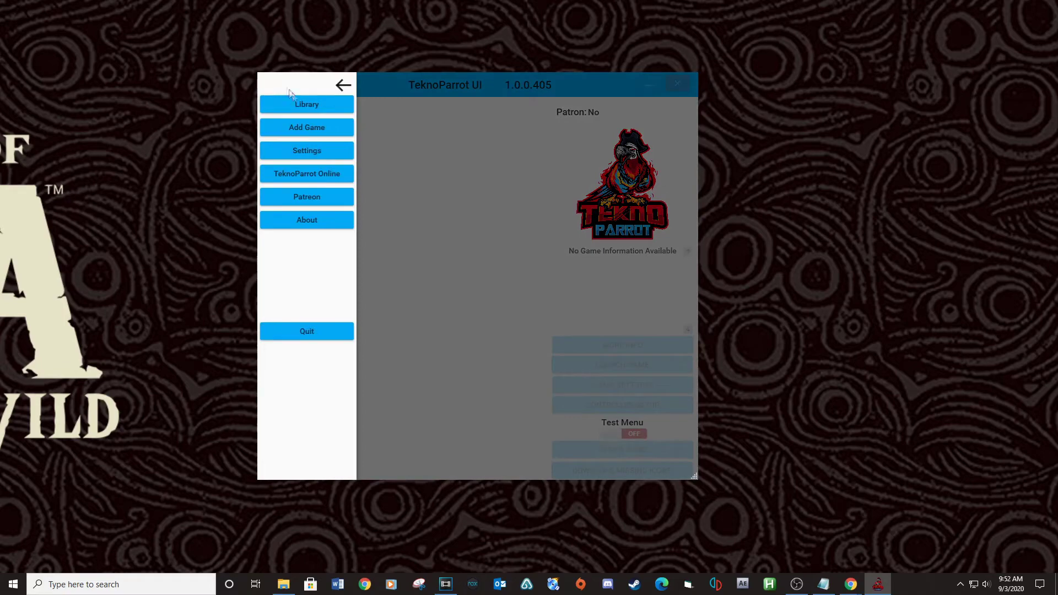
{"action": "left_click", "coordinate": [288, 126]}
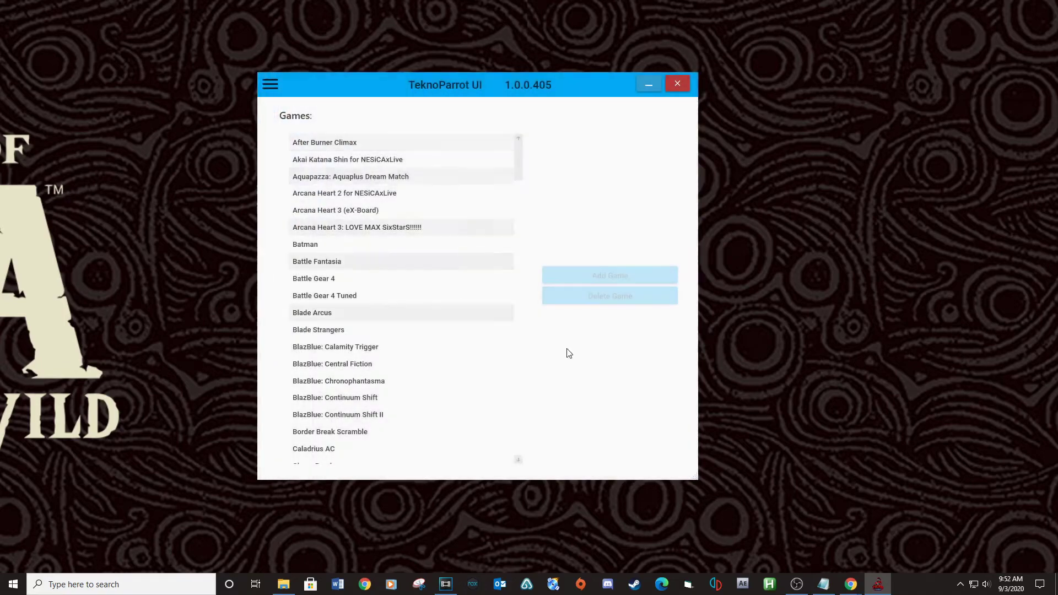
{"action": "scroll", "coordinate": [508, 263], "scroll_direction": "down", "scroll_amount": 15}
{"action": "scroll", "coordinate": [510, 263], "scroll_direction": "down", "scroll_amount": 20}
{"action": "scroll", "coordinate": [491, 372], "scroll_direction": "down", "scroll_amount": 5}
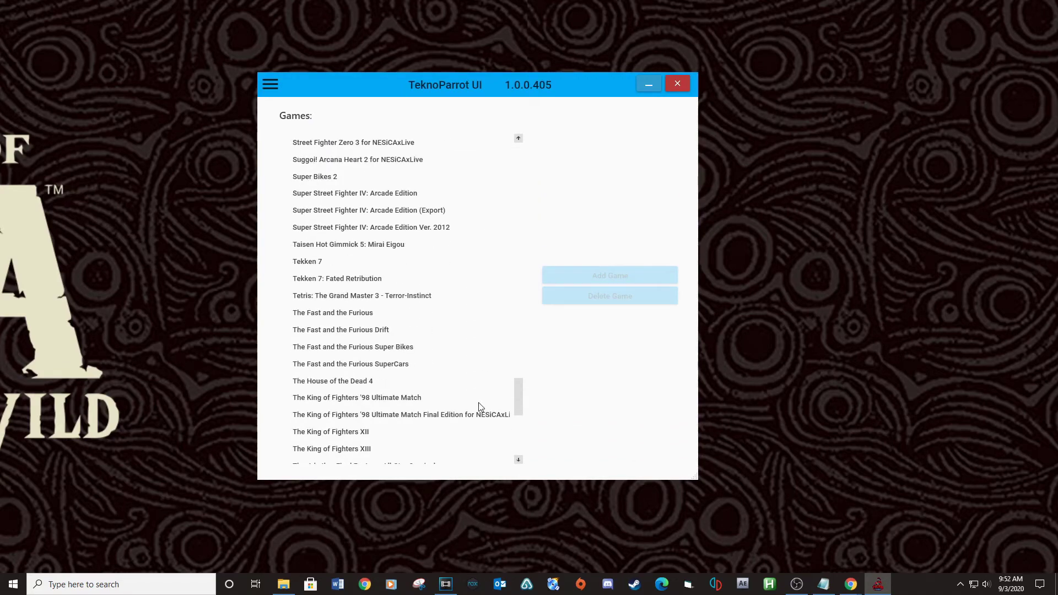
{"action": "left_click", "coordinate": [384, 382]}
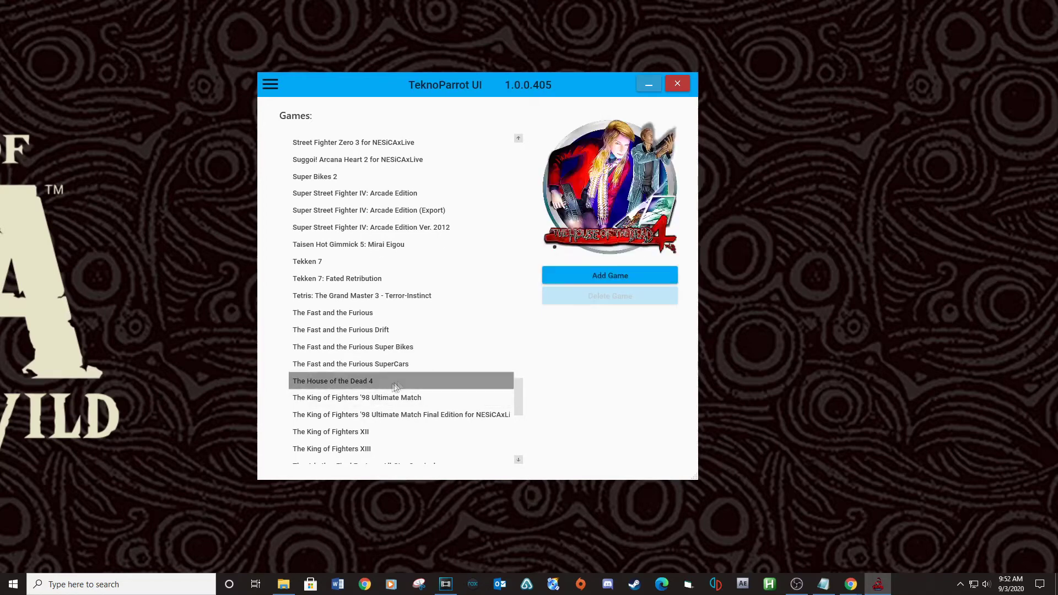
{"action": "left_click", "coordinate": [630, 280]}
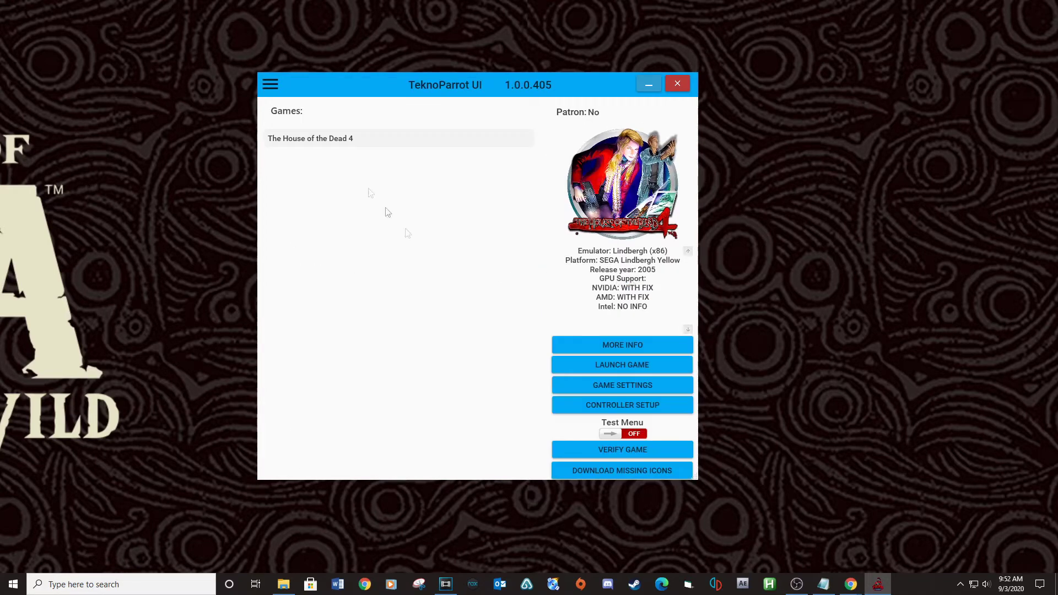
Step: Set The House of the Dead 4's executable to hod4M.elf in tekno\roms\hotd4\disk0\elf
{"action": "left_click", "coordinate": [340, 140]}
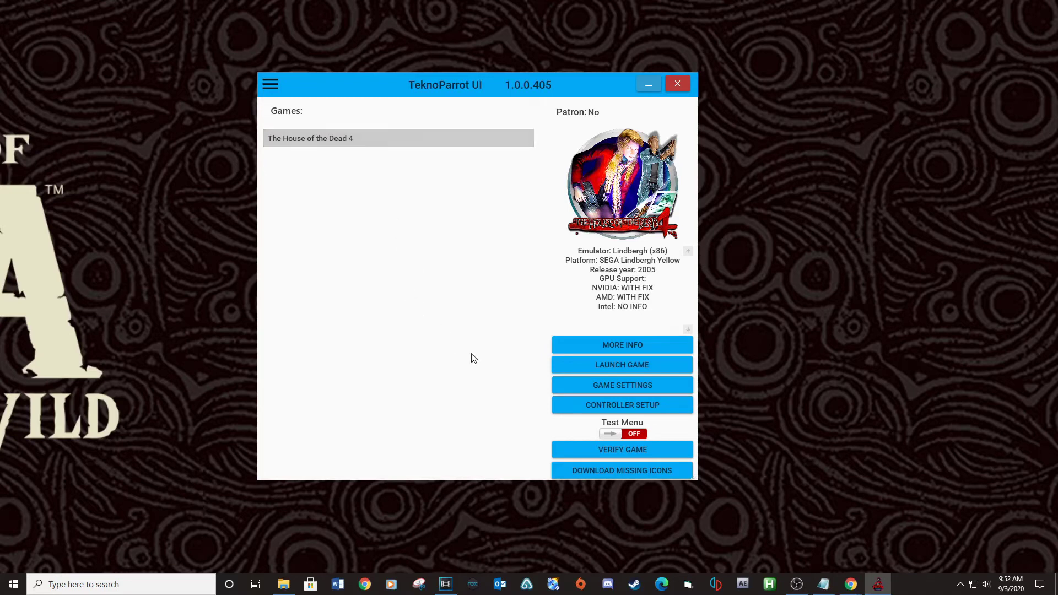
{"action": "left_click", "coordinate": [577, 391]}
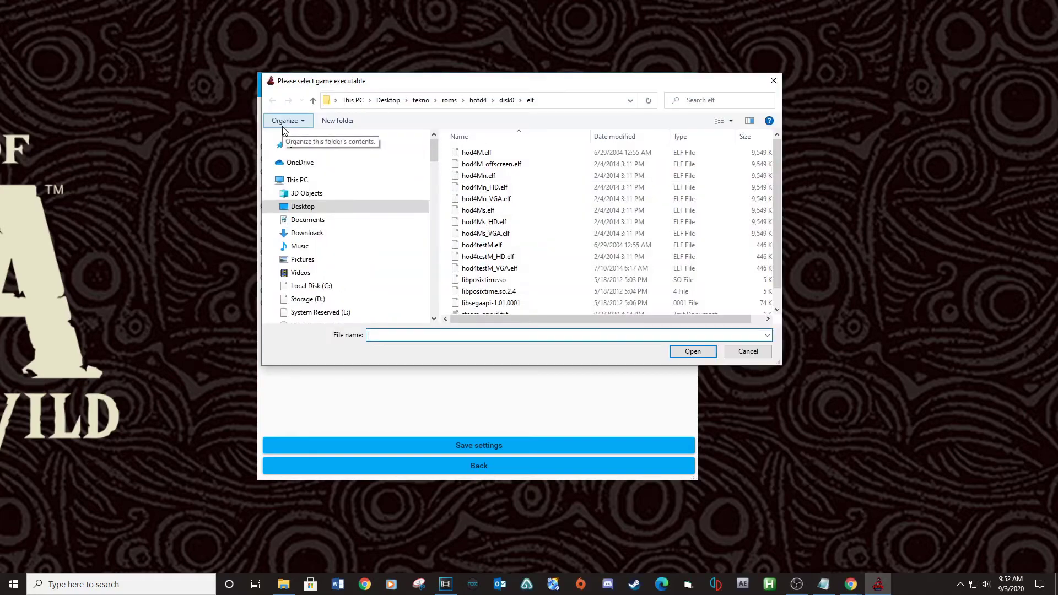
{"action": "left_click", "coordinate": [300, 210]}
{"action": "scroll", "coordinate": [520, 253], "scroll_direction": "down", "scroll_amount": 2}
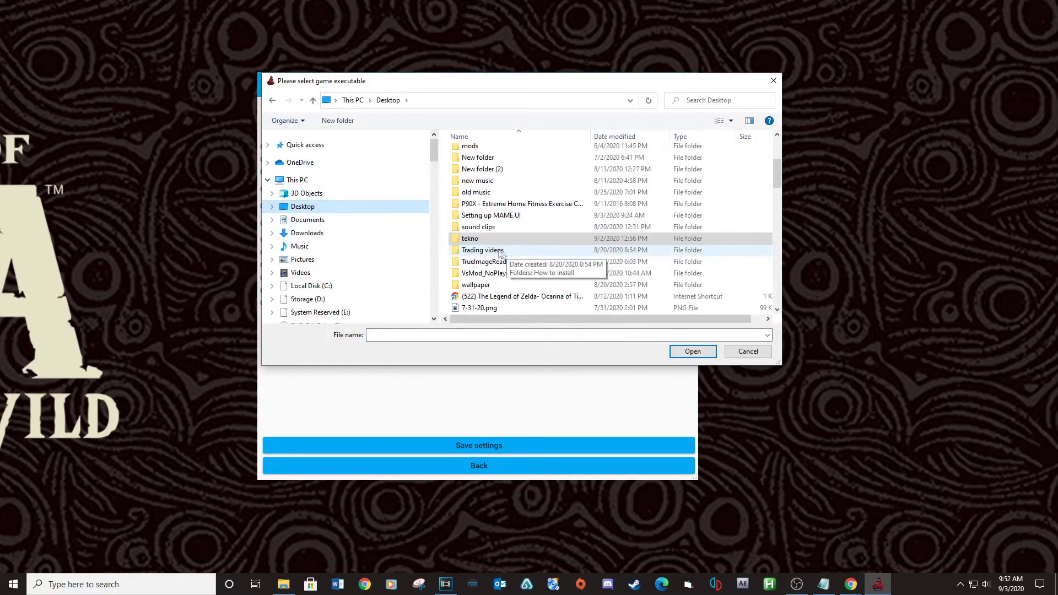
{"action": "double_click", "coordinate": [477, 241]}
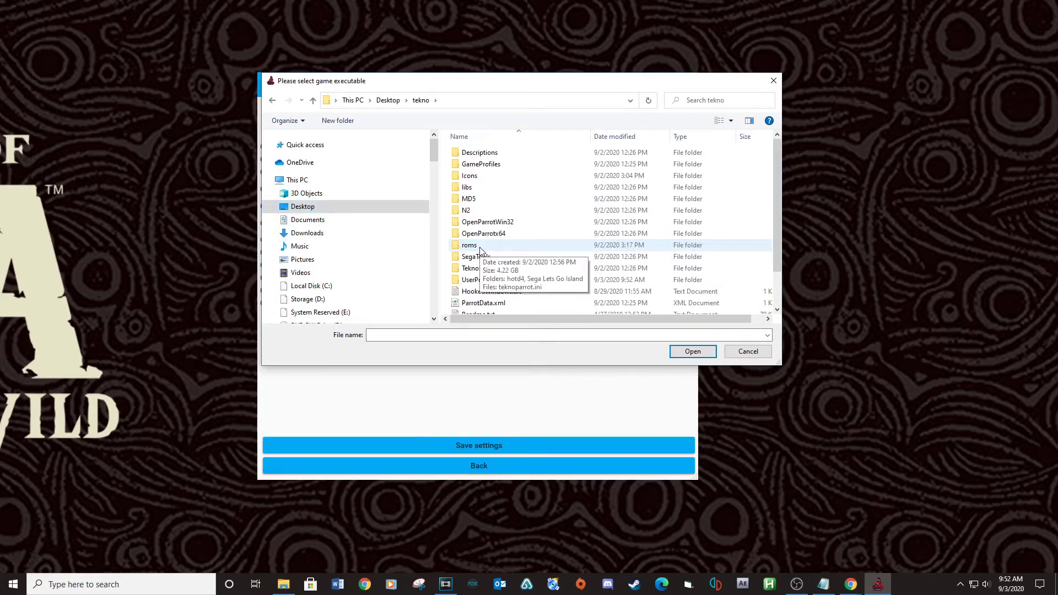
{"action": "double_click", "coordinate": [470, 245]}
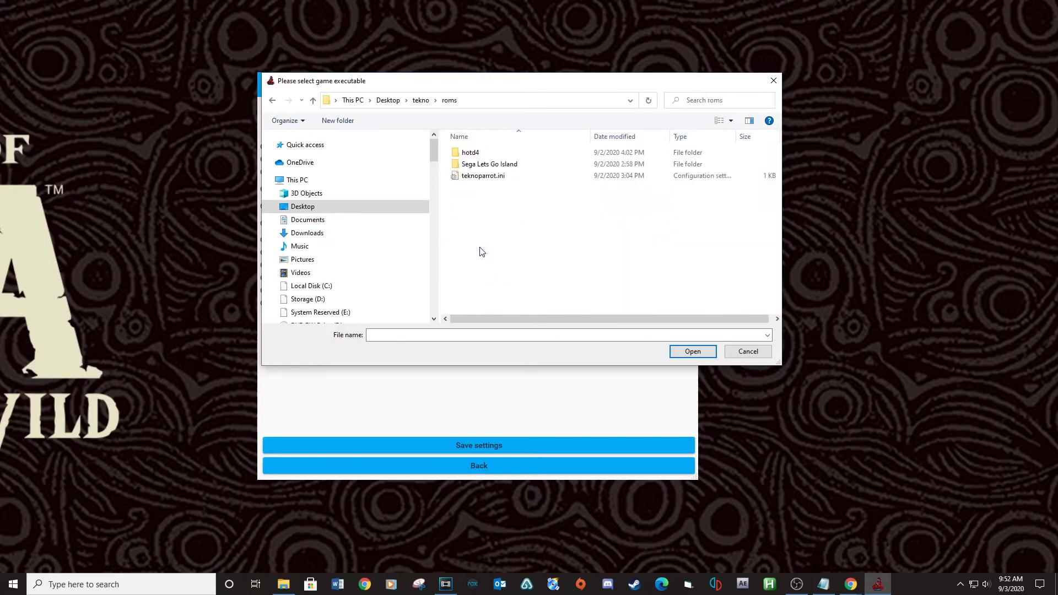
{"action": "double_click", "coordinate": [483, 155]}
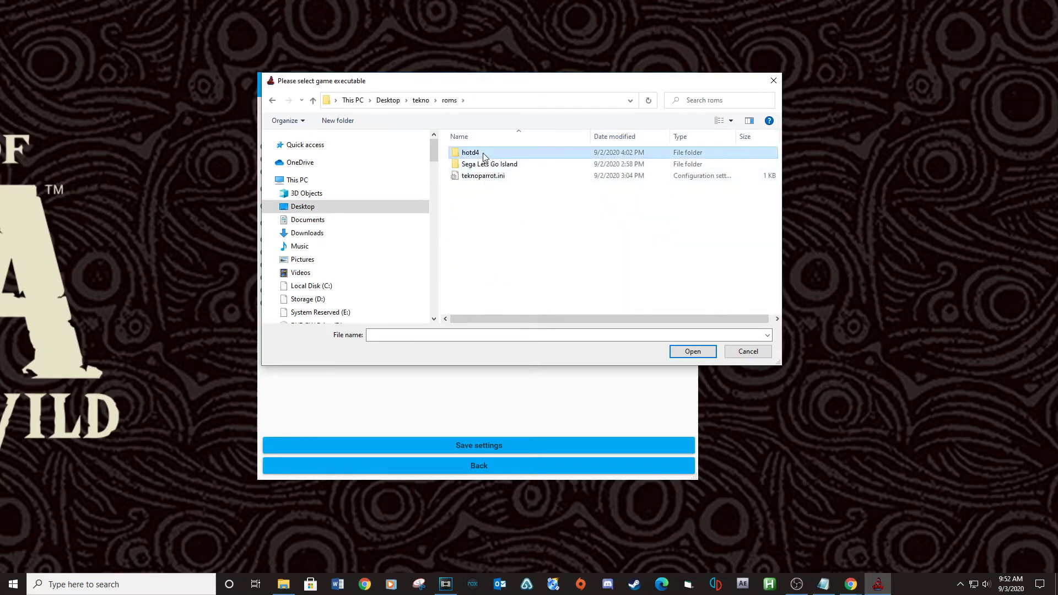
{"action": "double_click", "coordinate": [485, 165]}
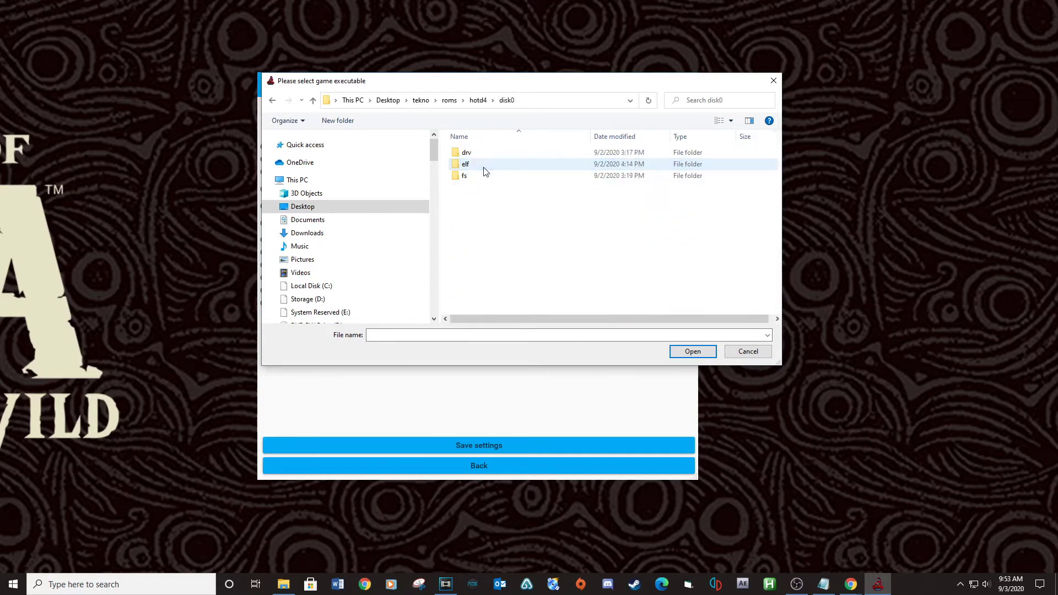
{"action": "double_click", "coordinate": [479, 168]}
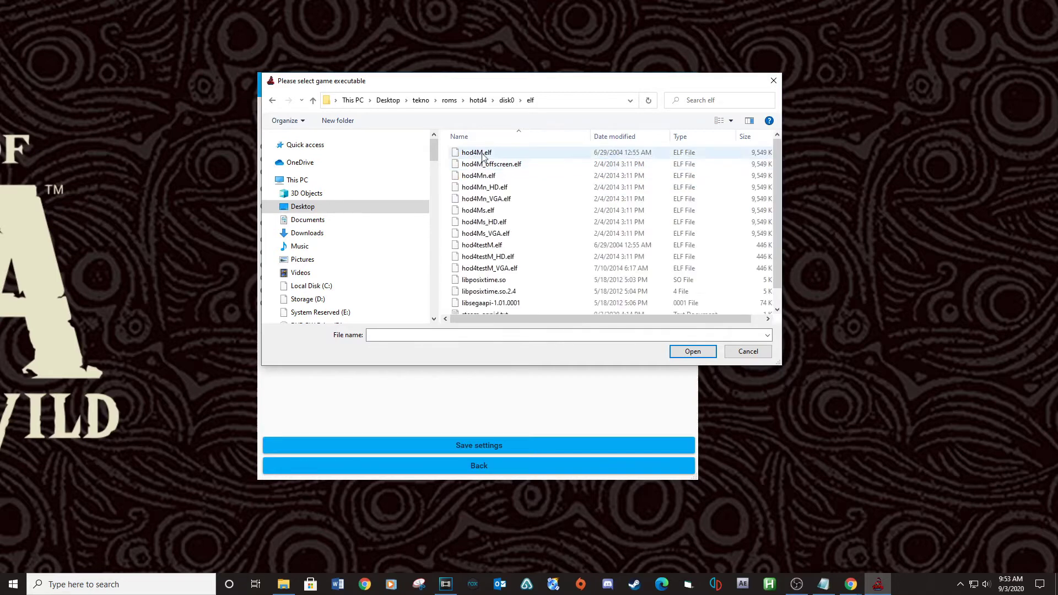
{"action": "double_click", "coordinate": [483, 157]}
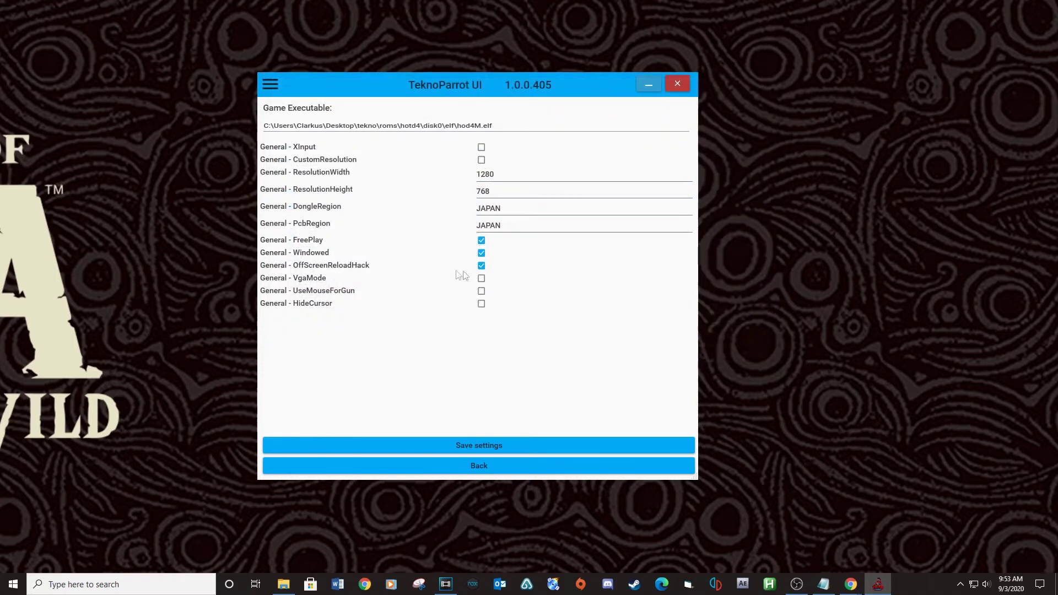
Step: Turn off windowed mode, then bind Coin 1 to key 1 and Player 1 Start to key 2
{"action": "left_click", "coordinate": [480, 253]}
{"action": "left_click", "coordinate": [439, 446]}
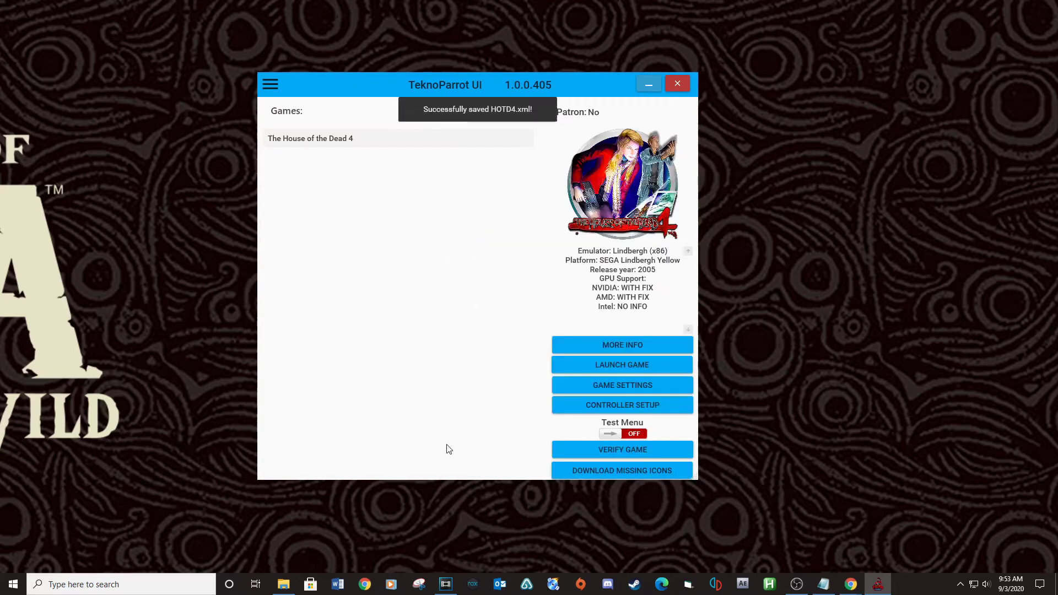
{"action": "left_click", "coordinate": [582, 410]}
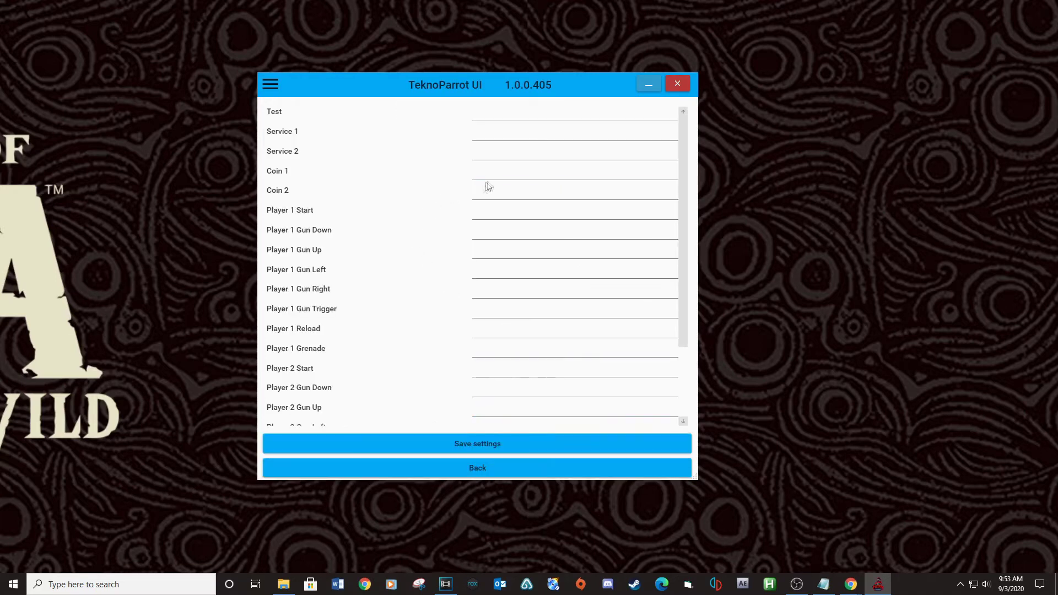
{"action": "key", "text": "1"}
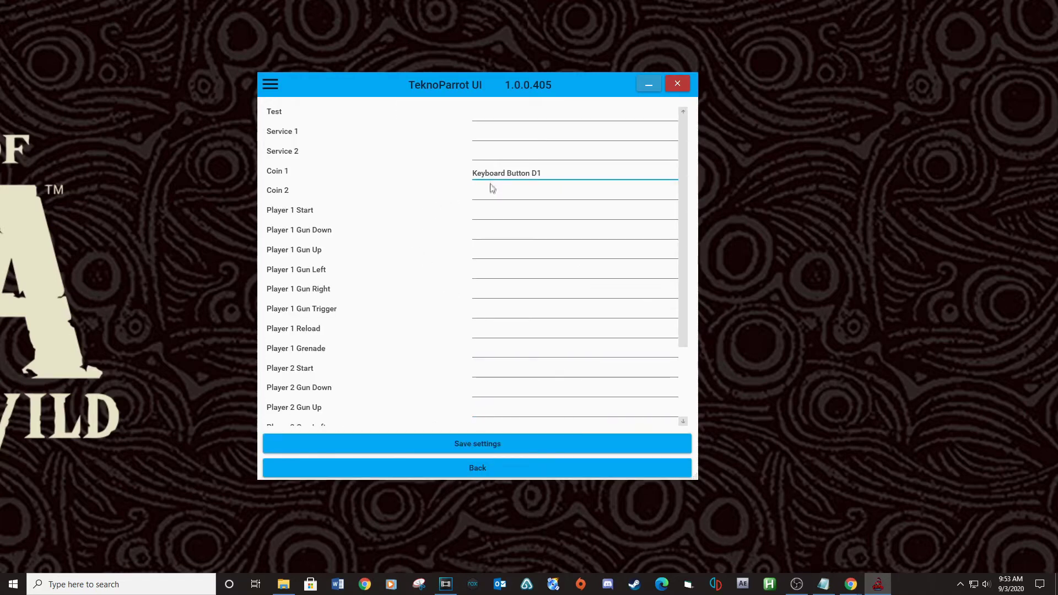
{"action": "left_click", "coordinate": [486, 212]}
{"action": "key", "text": "2"}
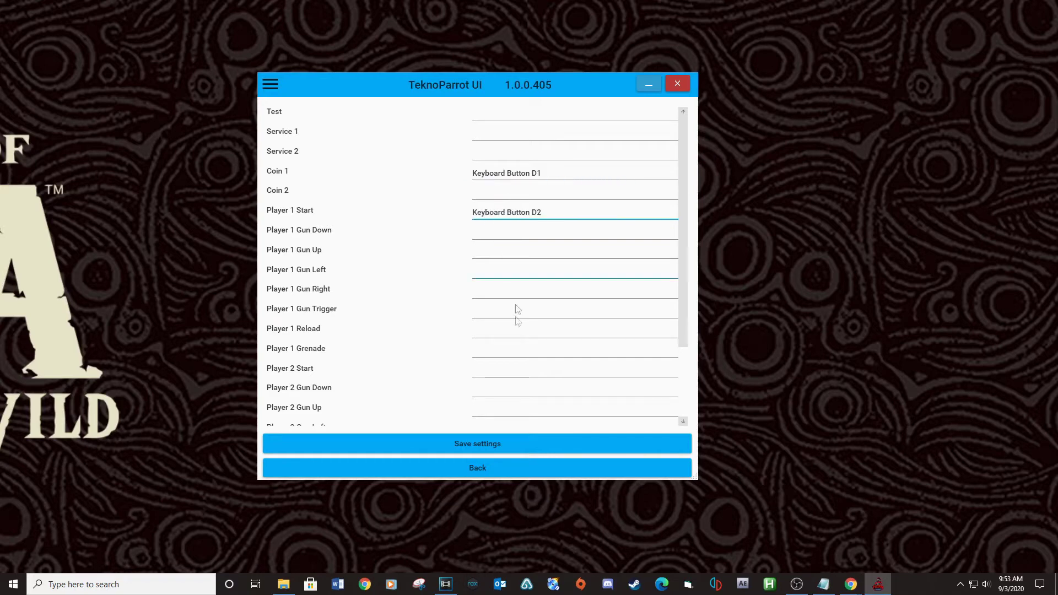
{"action": "left_click", "coordinate": [458, 447]}
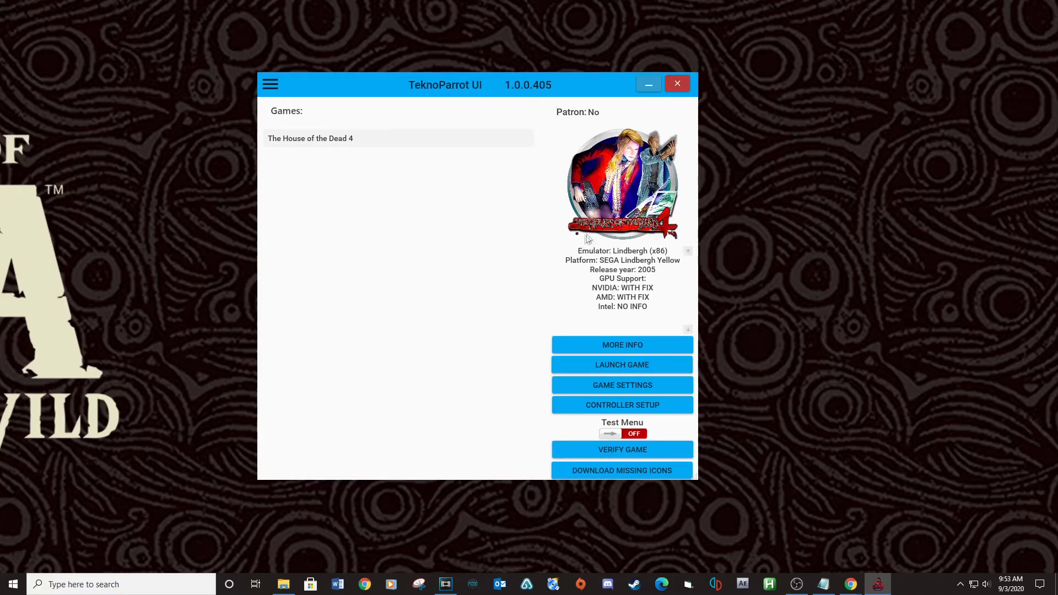
Step: Close TeknoParrot, confirming with Yes, and relaunch LaunchBox
{"action": "left_click", "coordinate": [682, 87]}
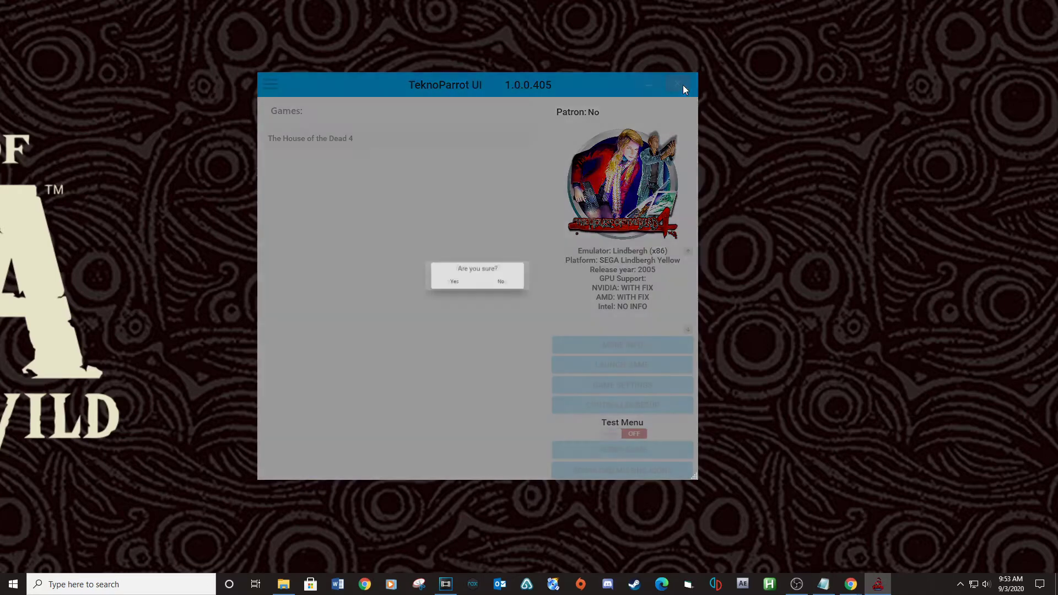
{"action": "left_click", "coordinate": [444, 288]}
{"action": "double_click", "coordinate": [565, 269]}
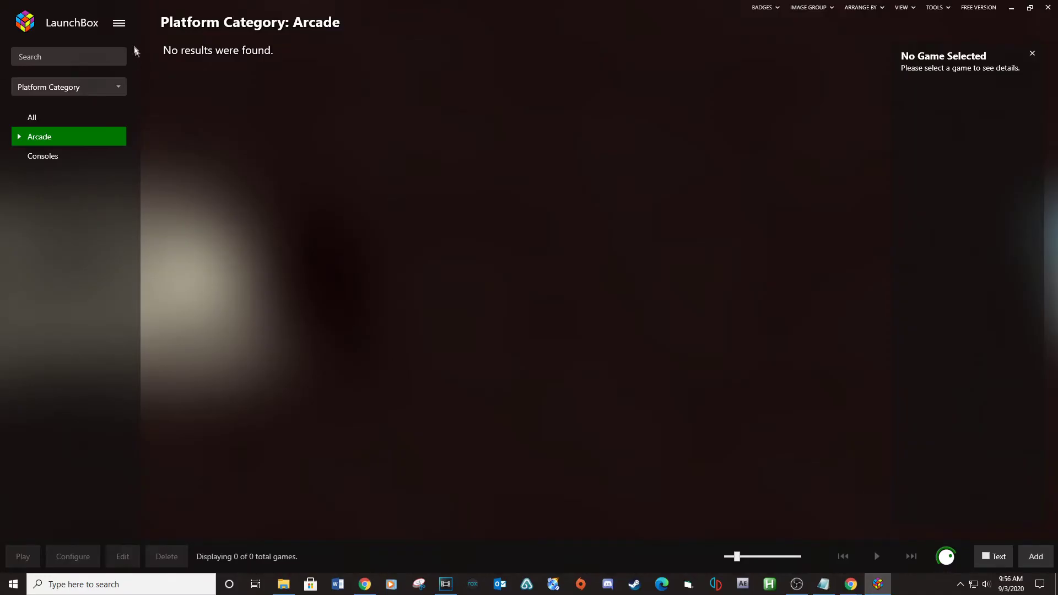
Step: Start the Import ROM Files wizard from Tools > Import and browse Add Files to the Desktop
{"action": "left_click", "coordinate": [119, 23]}
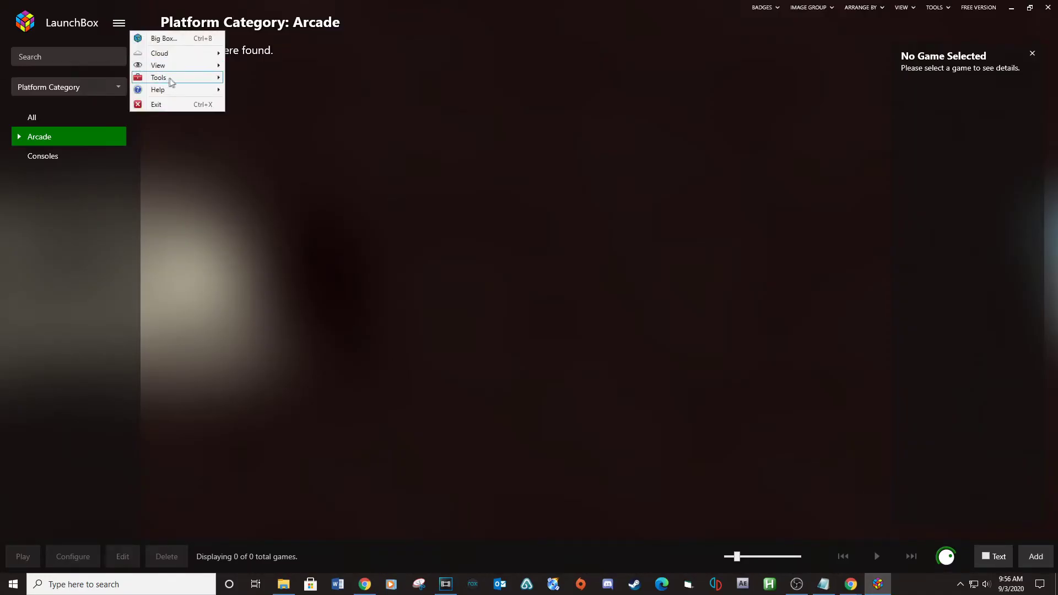
{"action": "mouse_move", "coordinate": [171, 82]}
{"action": "mouse_move", "coordinate": [416, 273]}
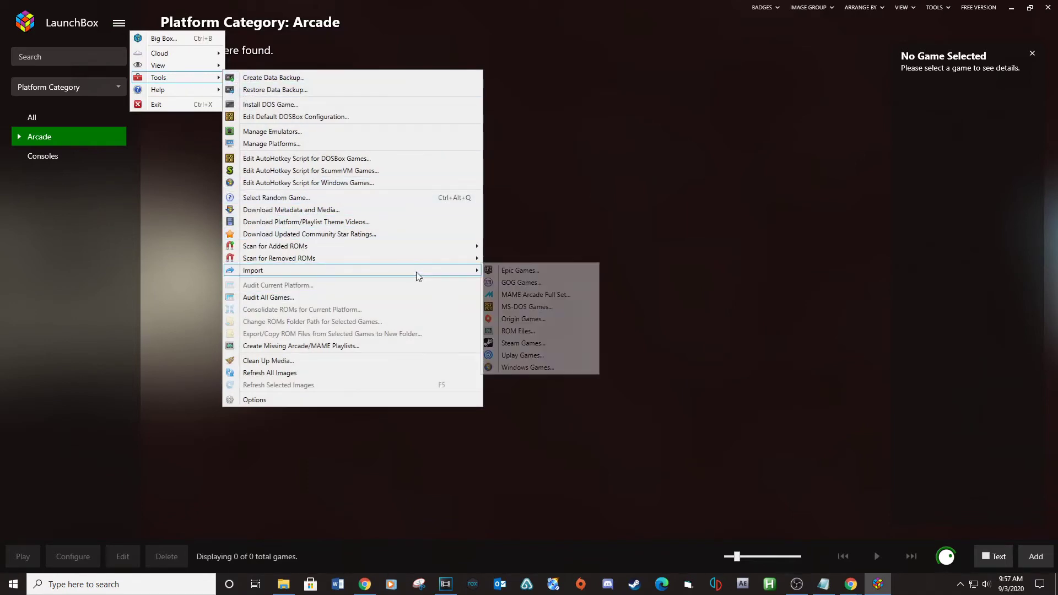
{"action": "left_click", "coordinate": [537, 332]}
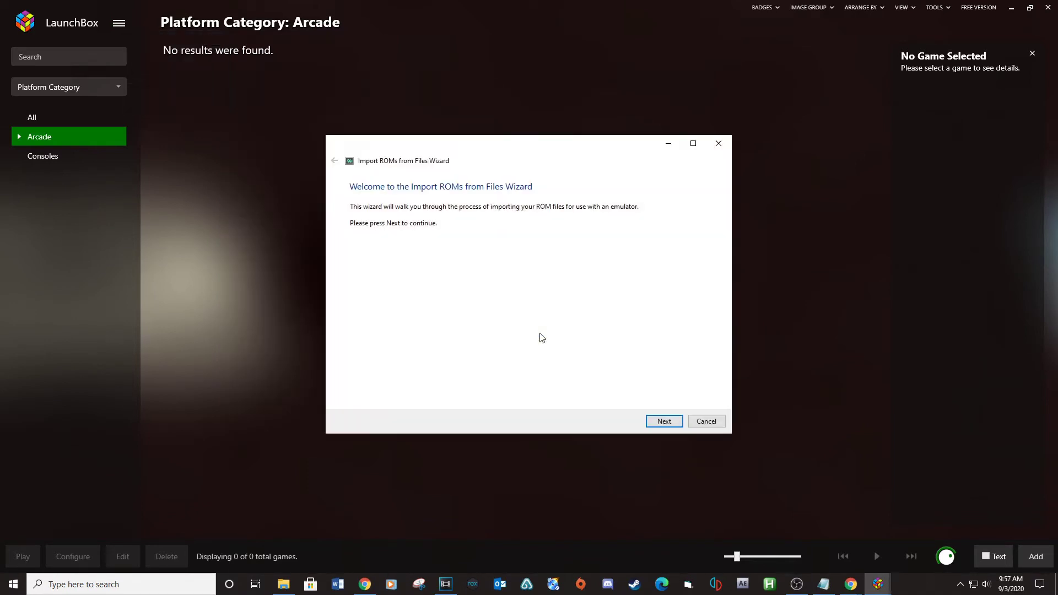
{"action": "left_click", "coordinate": [664, 421]}
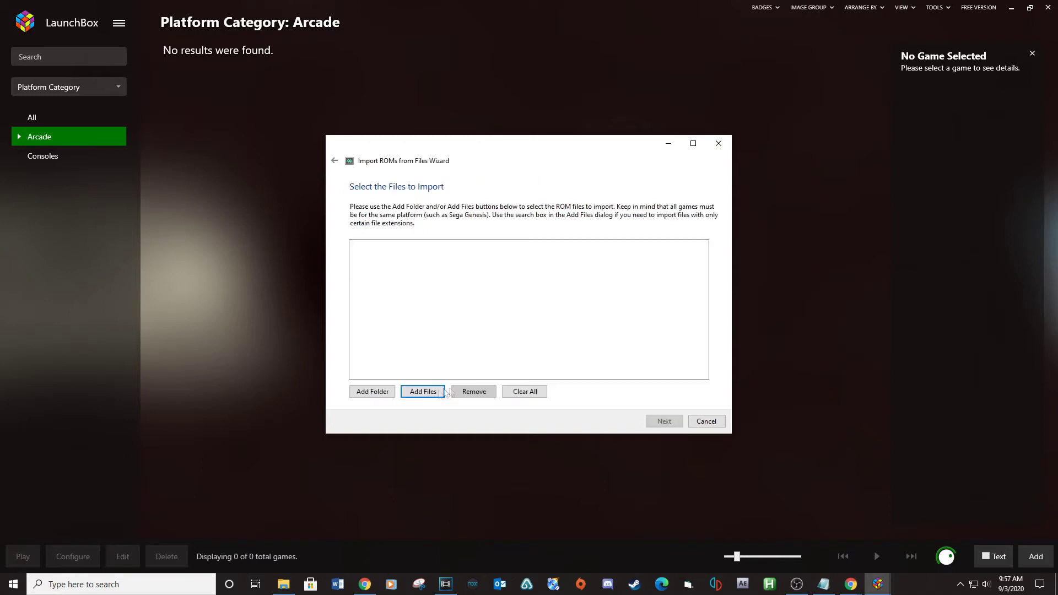
{"action": "left_click", "coordinate": [425, 392]}
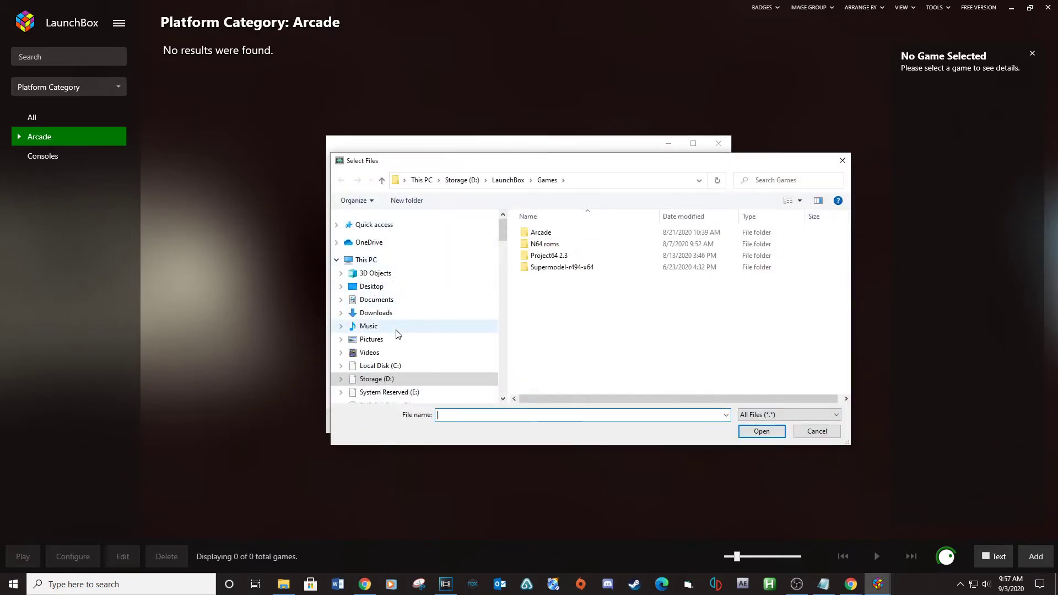
{"action": "left_click", "coordinate": [381, 286]}
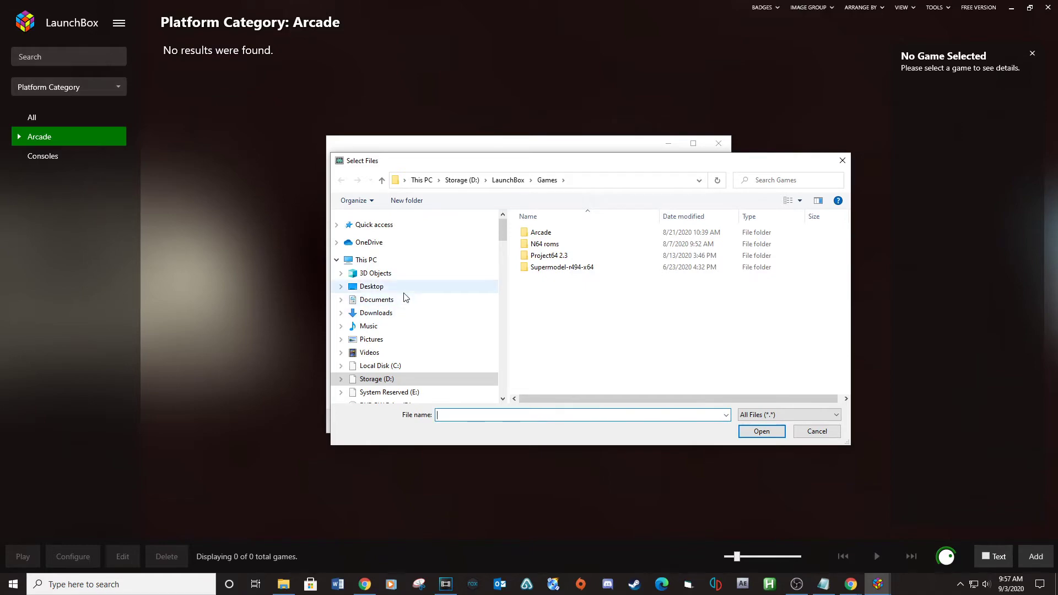
Step: Create a new text document named 'The house of the dead 4' in the hotd4 folder
{"action": "scroll", "coordinate": [589, 333], "scroll_direction": "down", "scroll_amount": 7}
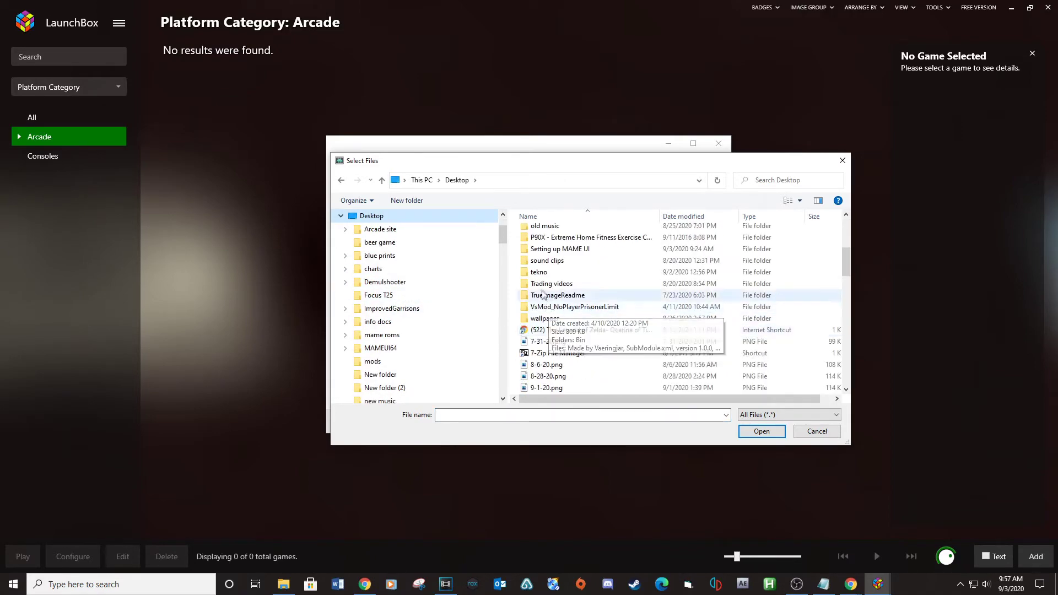
{"action": "double_click", "coordinate": [539, 272]}
{"action": "right_click", "coordinate": [517, 378]}
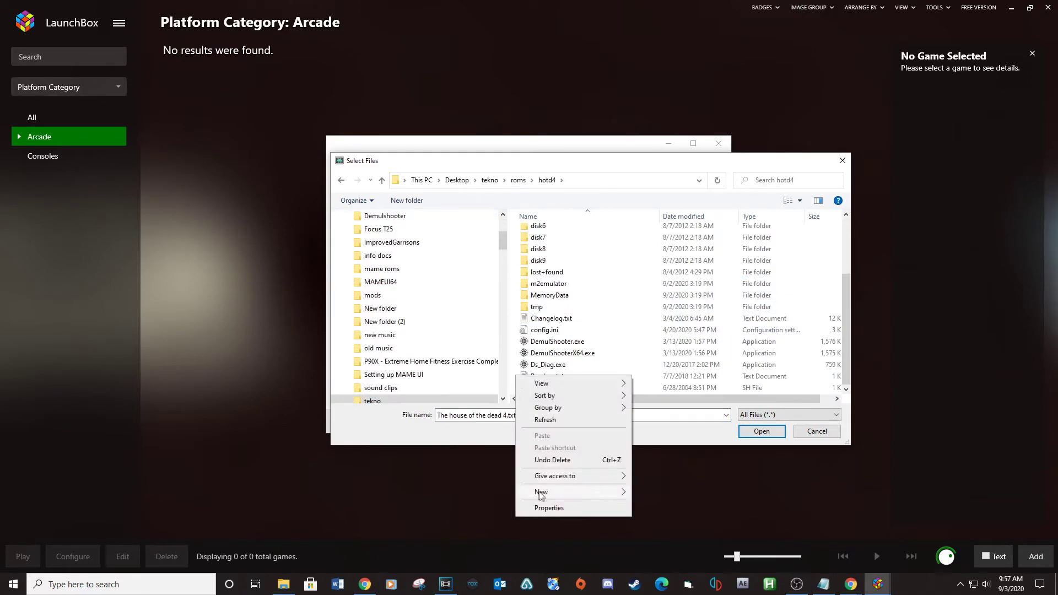
{"action": "mouse_move", "coordinate": [551, 492]}
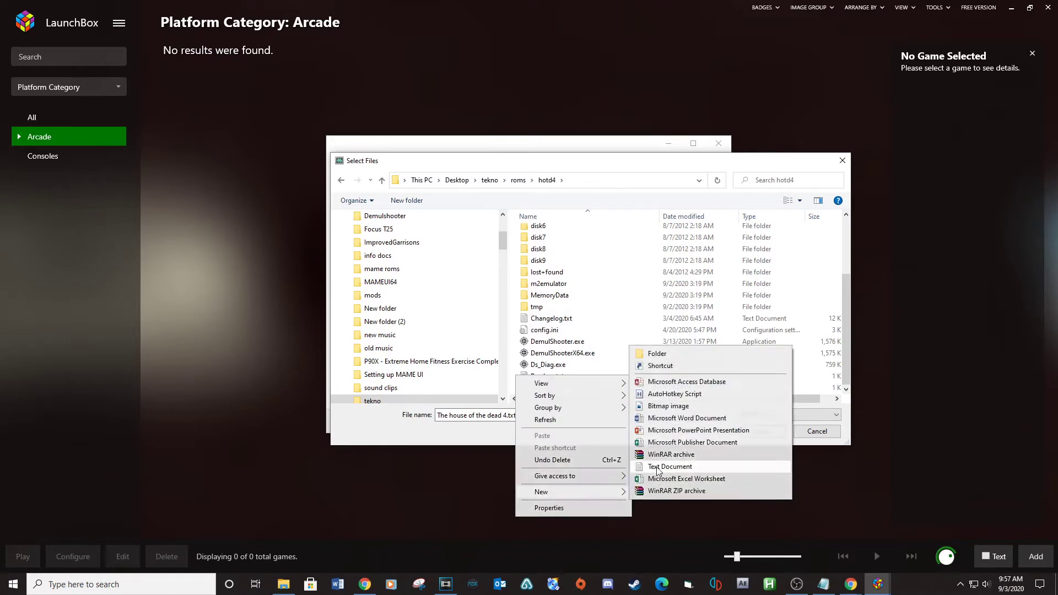
{"action": "left_click", "coordinate": [657, 467]}
{"action": "type", "text": "The house of t"}
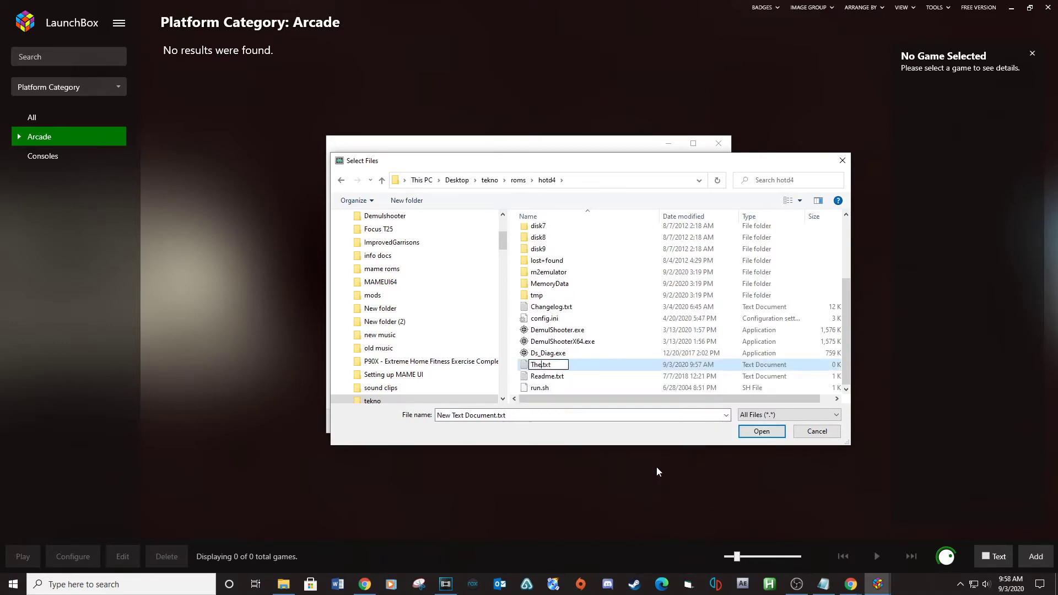
{"action": "type", "text": "he dead 4"}
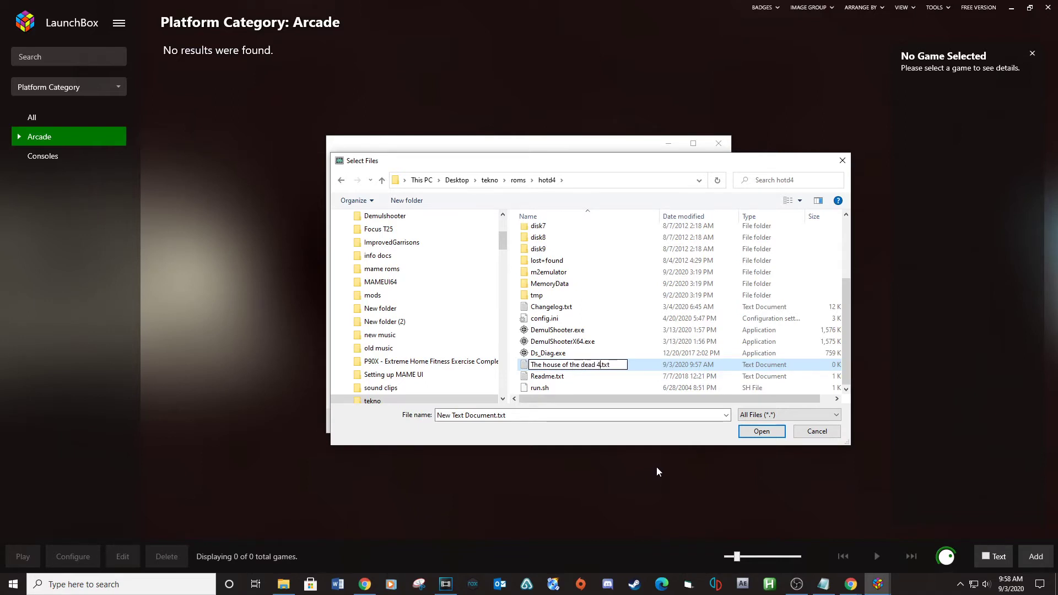
{"action": "key", "text": "Return"}
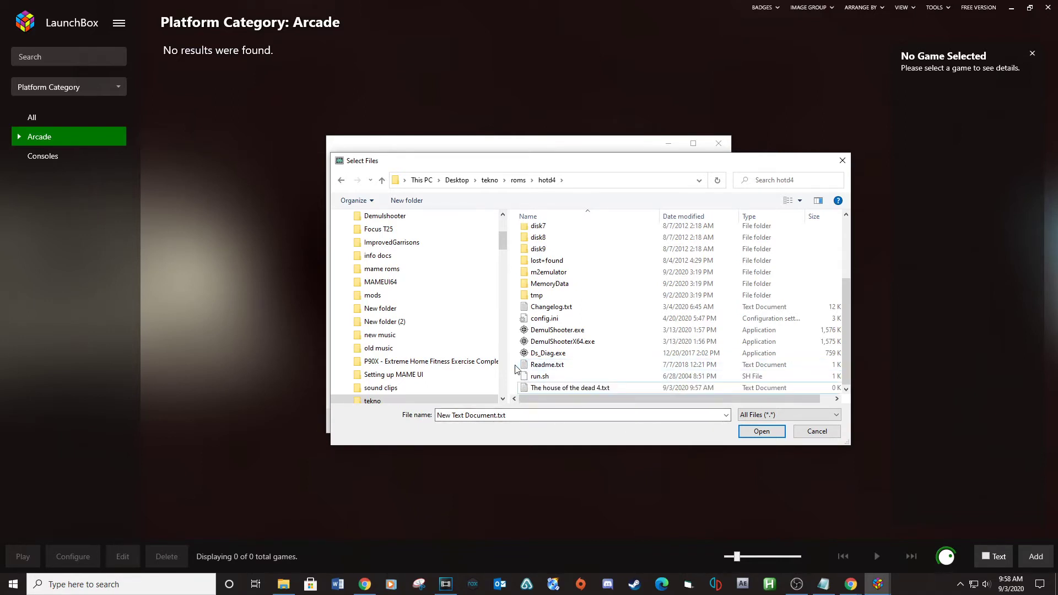
Step: Add The house of the dead 4.txt to the import and choose Arcade as its platform
{"action": "left_click", "coordinate": [755, 432]}
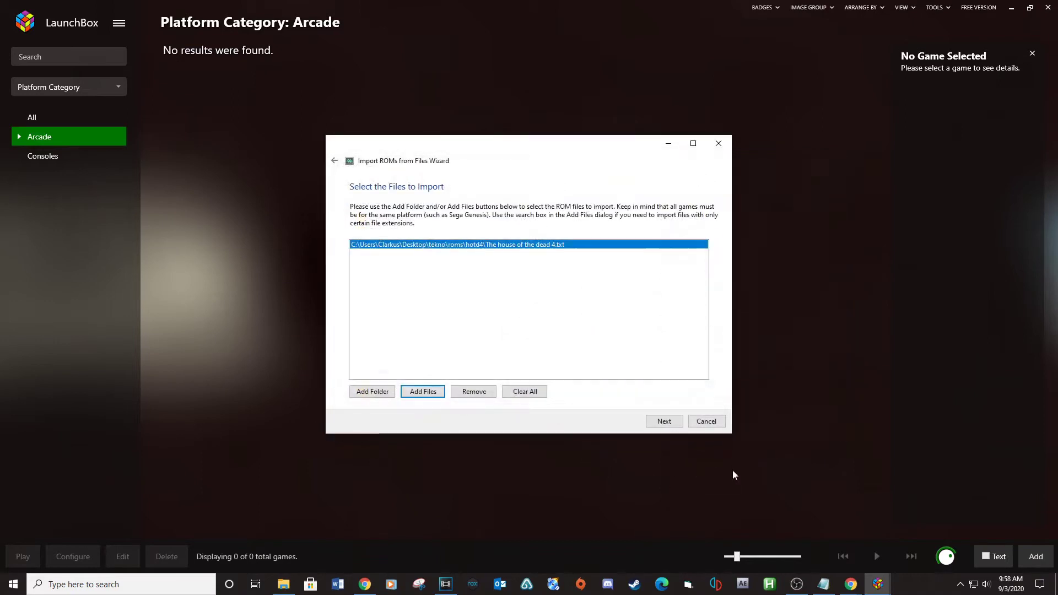
{"action": "left_click", "coordinate": [664, 422]}
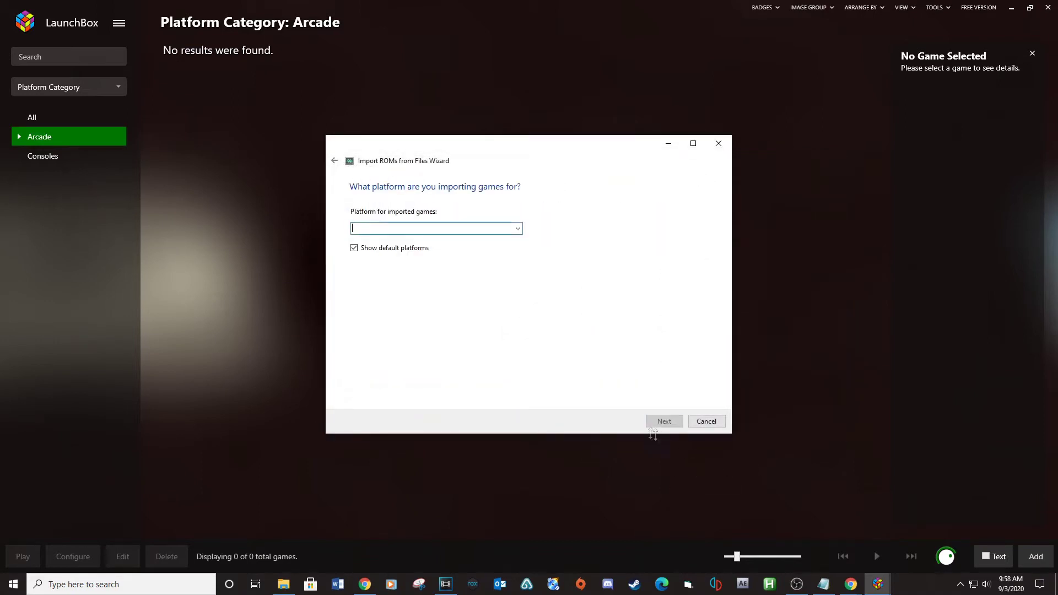
{"action": "left_click", "coordinate": [518, 228]}
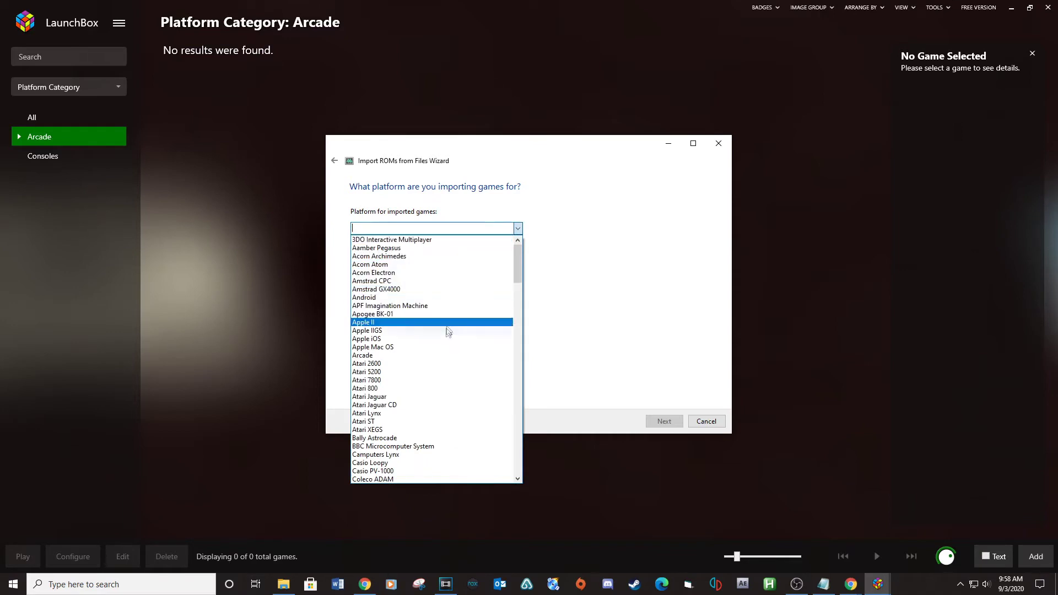
{"action": "left_click", "coordinate": [433, 355]}
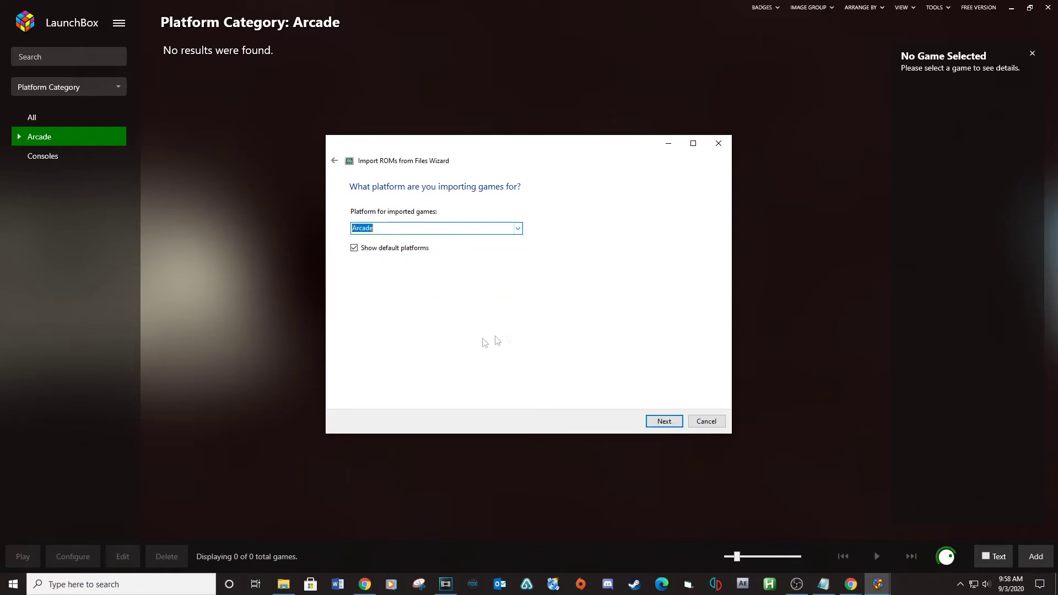
{"action": "left_click", "coordinate": [656, 421]}
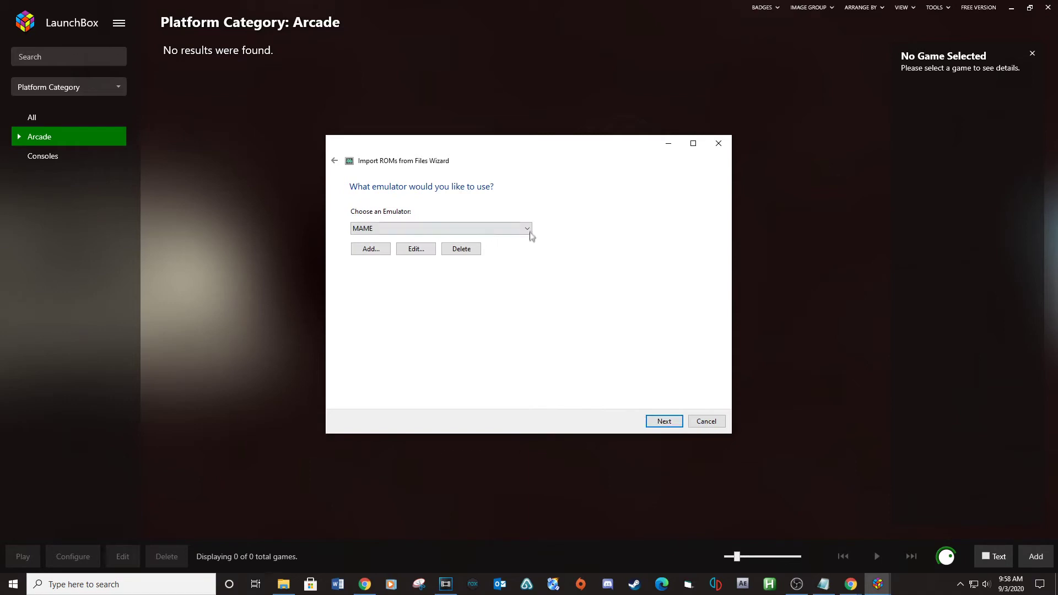
{"action": "left_click", "coordinate": [372, 248]}
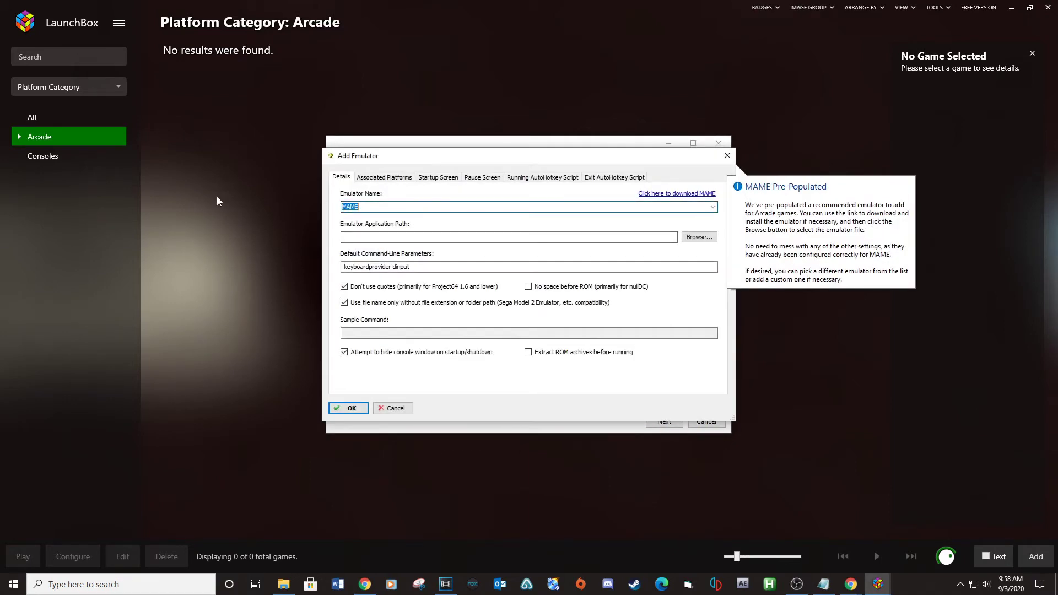
Step: Name the new emulator Teknoparrot and set its path to Desktop\tekno\TeknoParrotUi.exe
{"action": "type", "text": "Teknoparrot"}
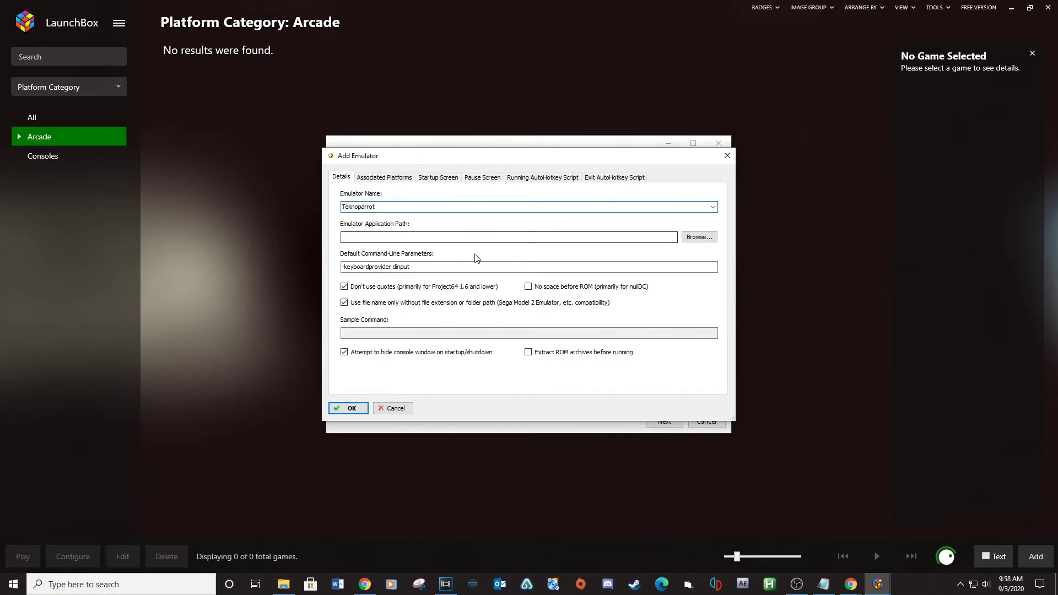
{"action": "left_click", "coordinate": [581, 237]}
{"action": "left_click", "coordinate": [699, 237]}
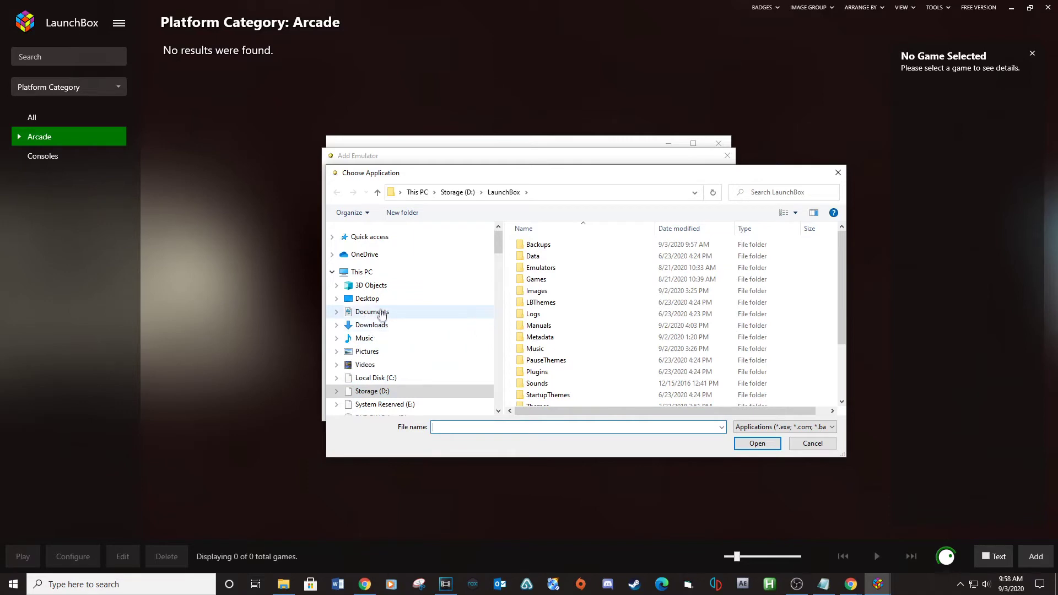
{"action": "left_click", "coordinate": [366, 299]}
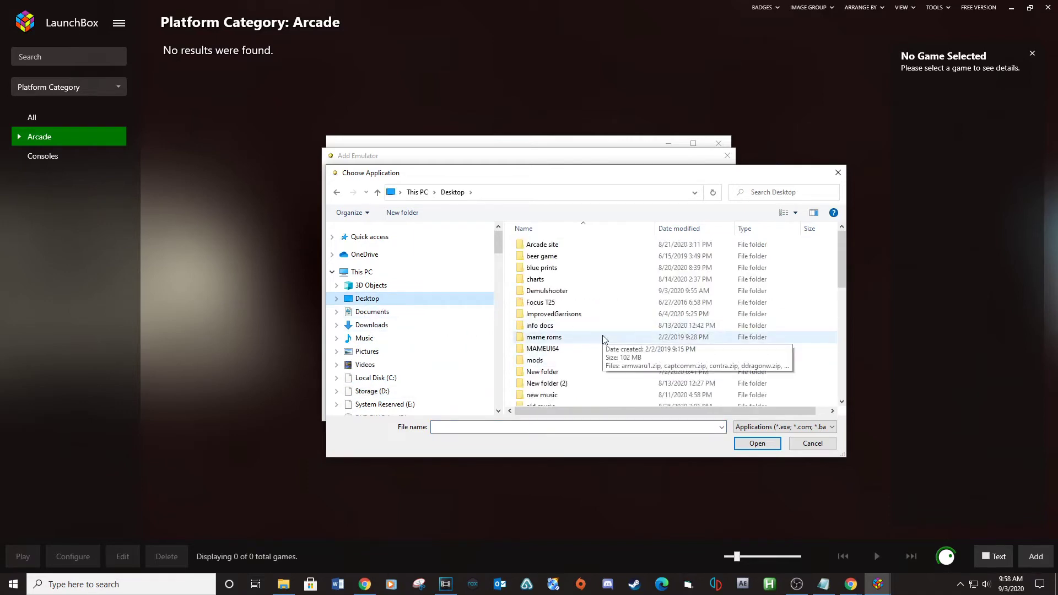
{"action": "scroll", "coordinate": [598, 339], "scroll_direction": "down", "scroll_amount": 1}
{"action": "scroll", "coordinate": [579, 348], "scroll_direction": "down", "scroll_amount": 2}
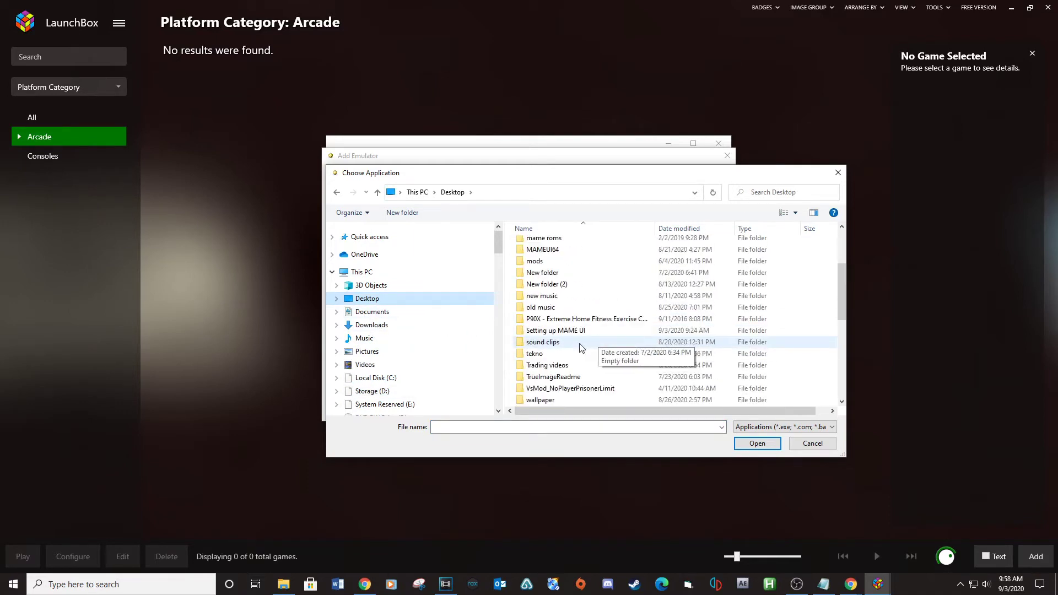
{"action": "double_click", "coordinate": [546, 359]}
{"action": "left_click", "coordinate": [537, 384]}
{"action": "left_click", "coordinate": [761, 443]}
Step: Enter --profile= as the default command-line parameters
{"action": "left_click", "coordinate": [363, 266]}
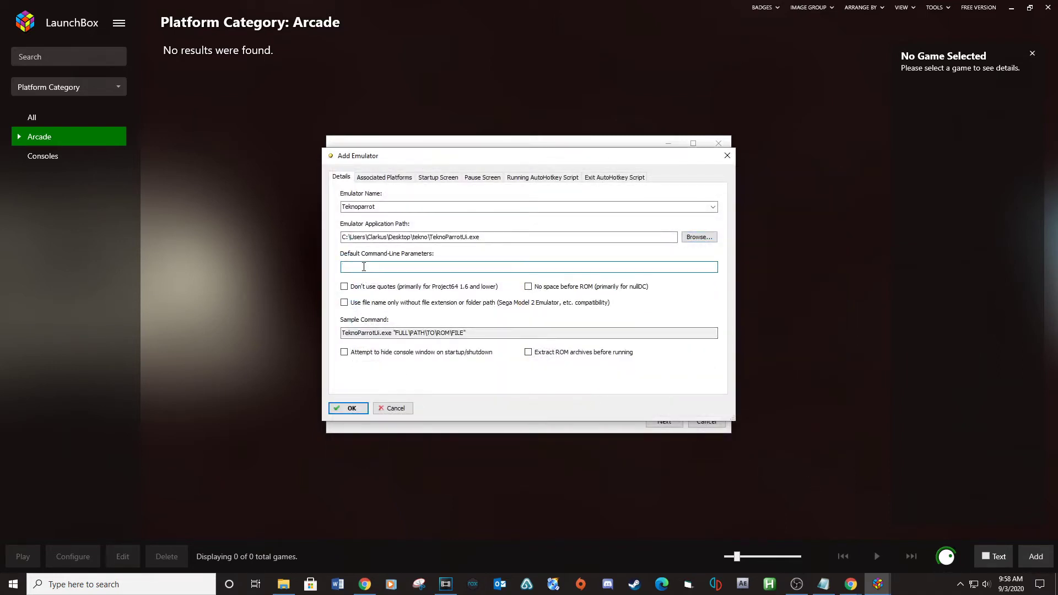
{"action": "type", "text": "--profile="}
{"action": "left_click", "coordinate": [384, 178]}
Step: Associate Teknoparrot with a teknoparrot platform as its default emulator using --profile=, and save
{"action": "left_click", "coordinate": [377, 216]}
{"action": "type", "text": "teknoparrot"}
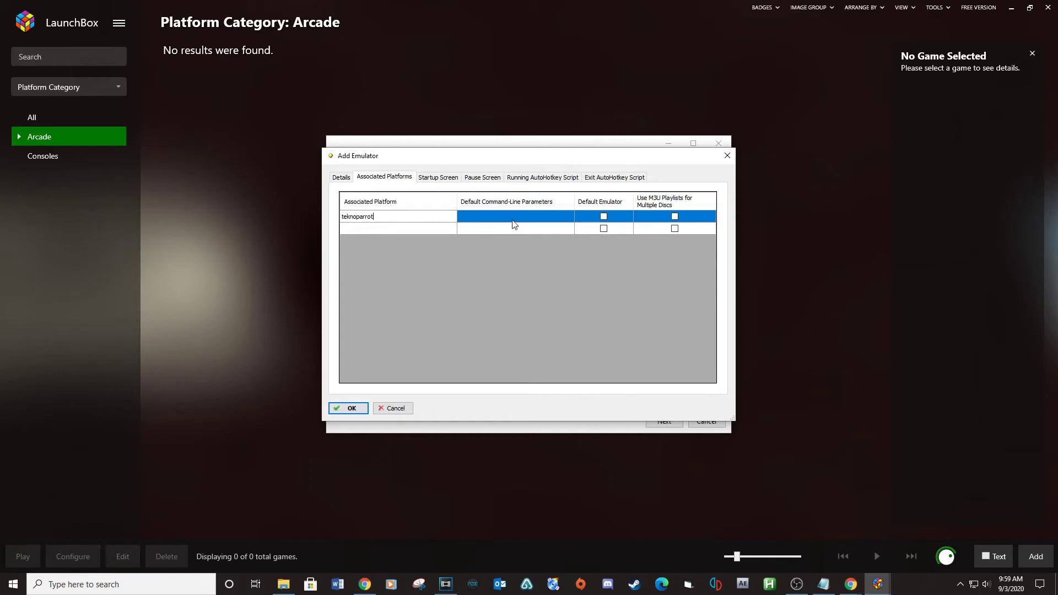
{"action": "left_click", "coordinate": [514, 219]}
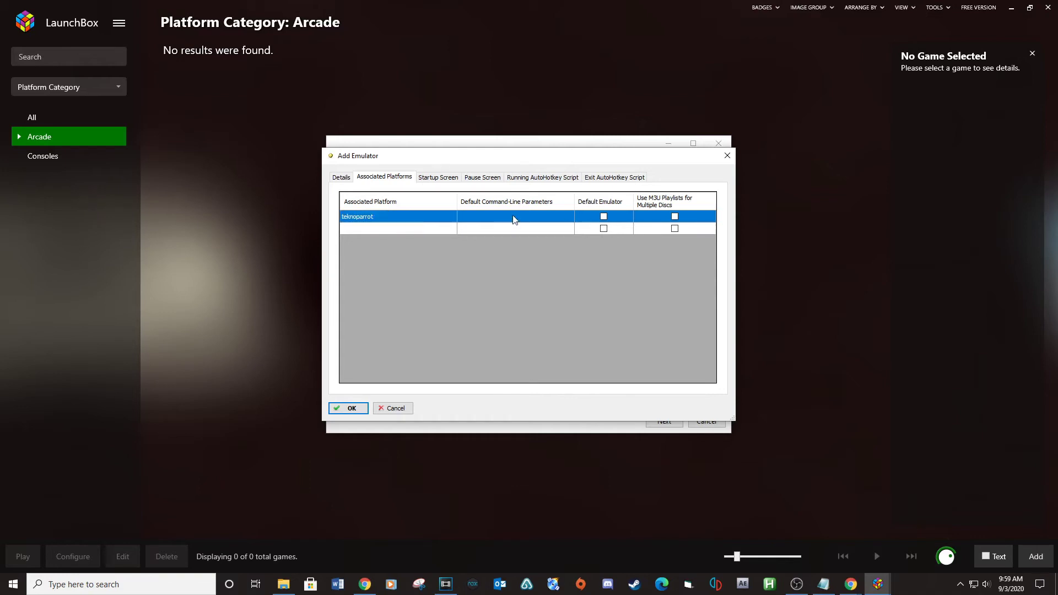
{"action": "left_click", "coordinate": [505, 218]}
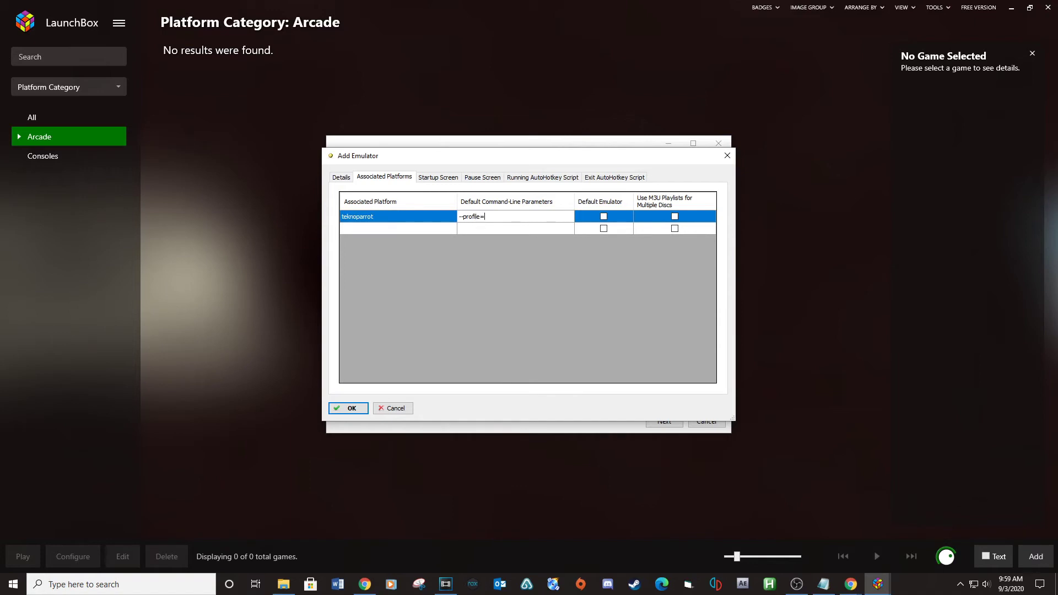
{"action": "left_click", "coordinate": [603, 216]}
{"action": "left_click", "coordinate": [361, 409]}
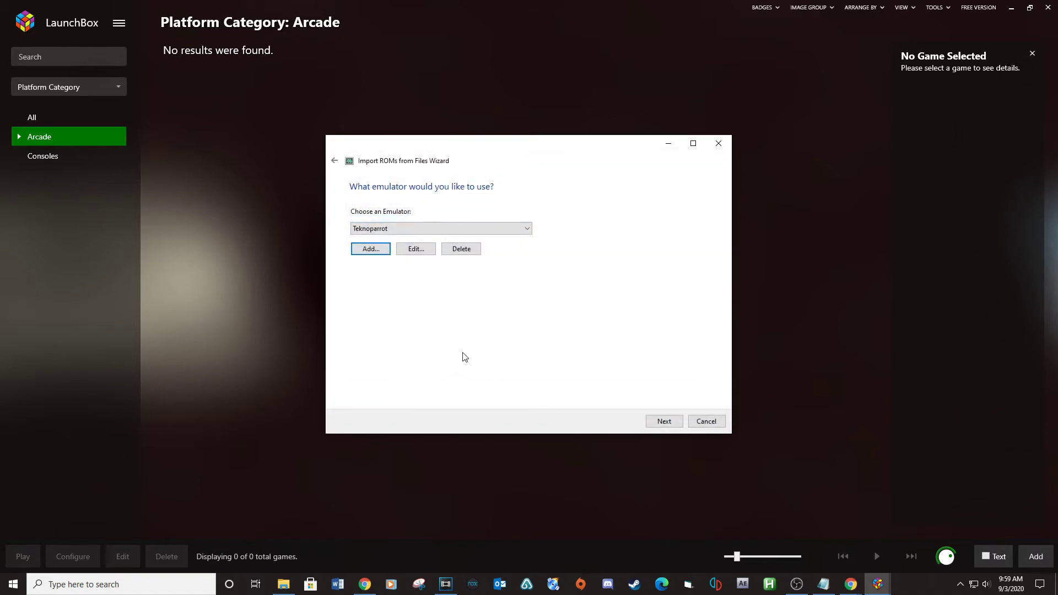
Step: Import the game from its current location with metadata and images, skipping EmuMovies, and finish
{"action": "left_click", "coordinate": [659, 421]}
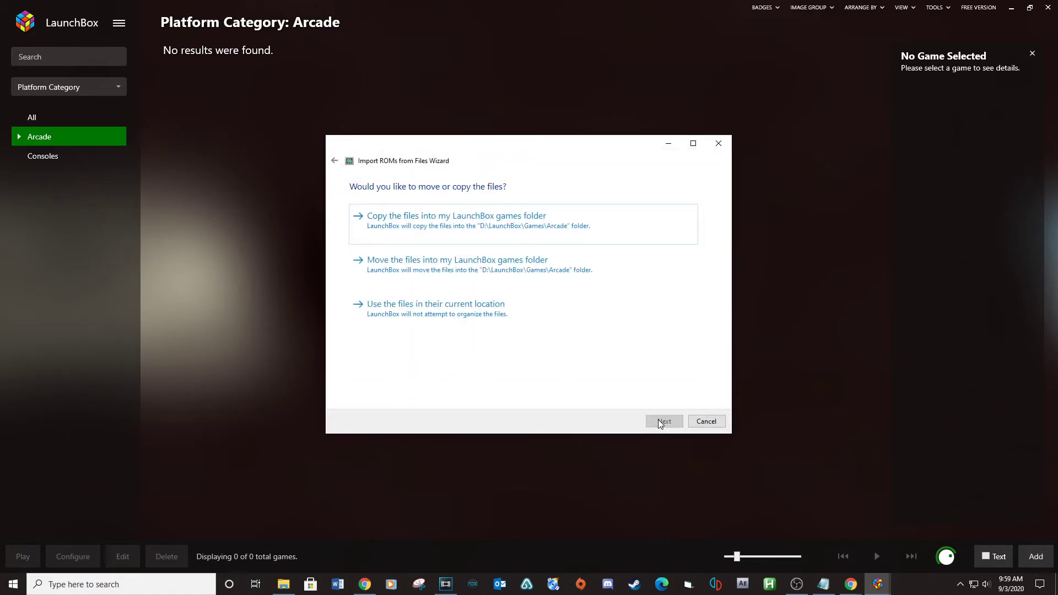
{"action": "left_click", "coordinate": [435, 313]}
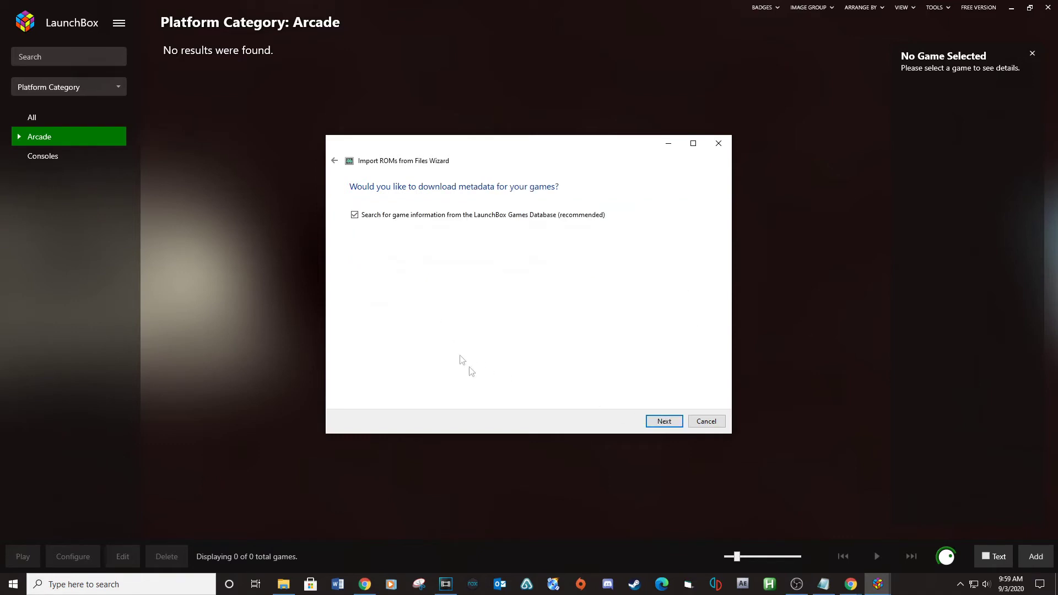
{"action": "left_click", "coordinate": [666, 424]}
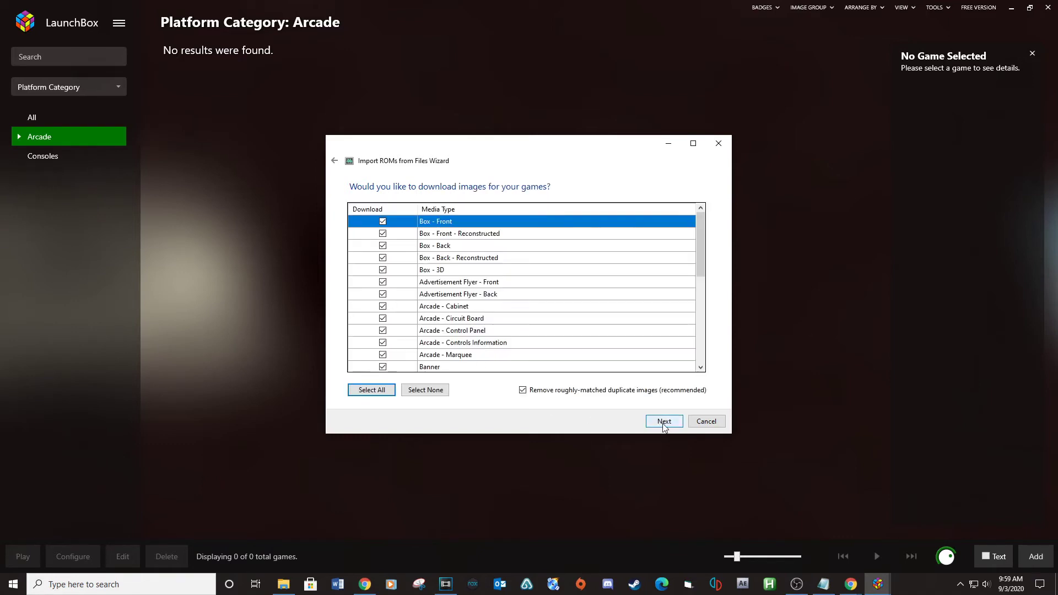
{"action": "left_click", "coordinate": [664, 423]}
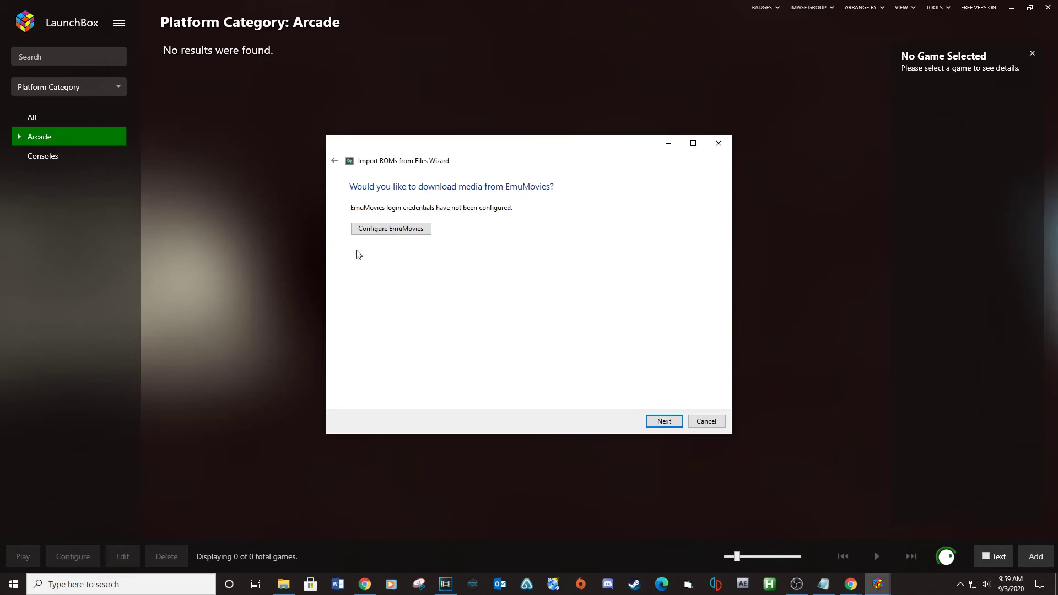
{"action": "left_click", "coordinate": [678, 424]}
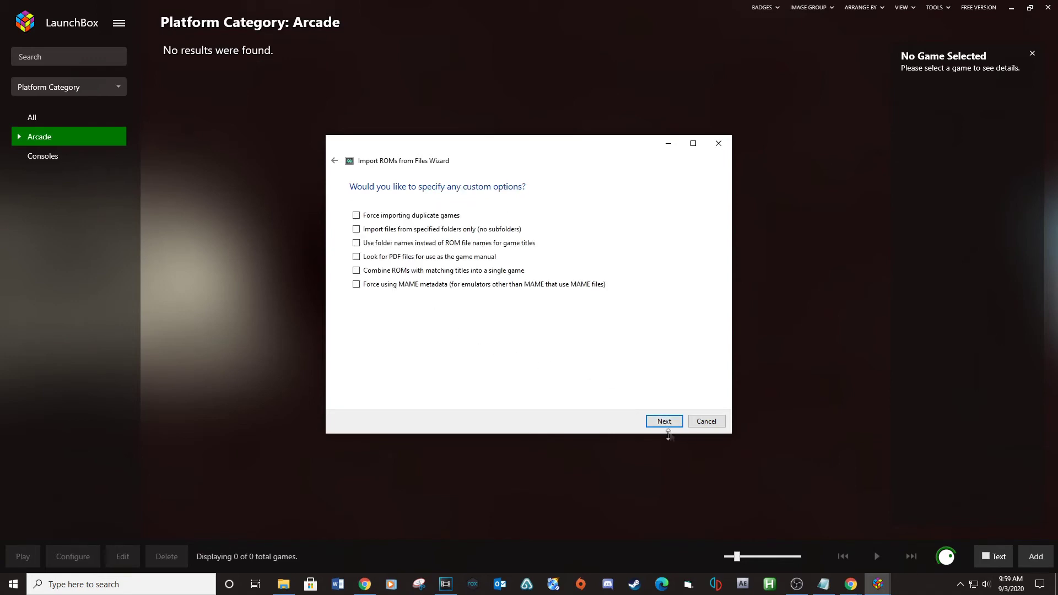
{"action": "left_click", "coordinate": [665, 423]}
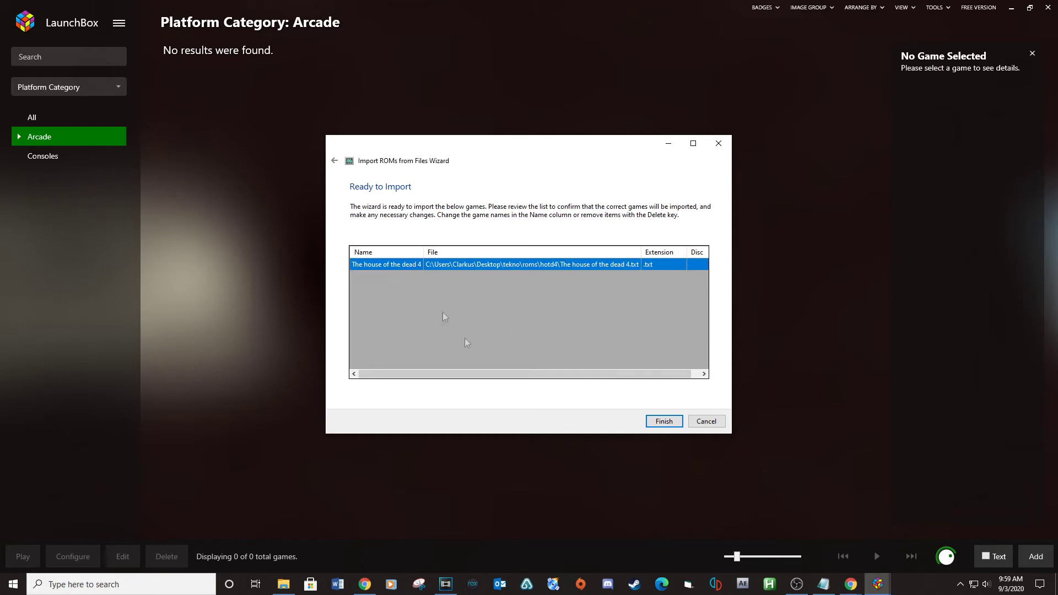
{"action": "left_click", "coordinate": [675, 423]}
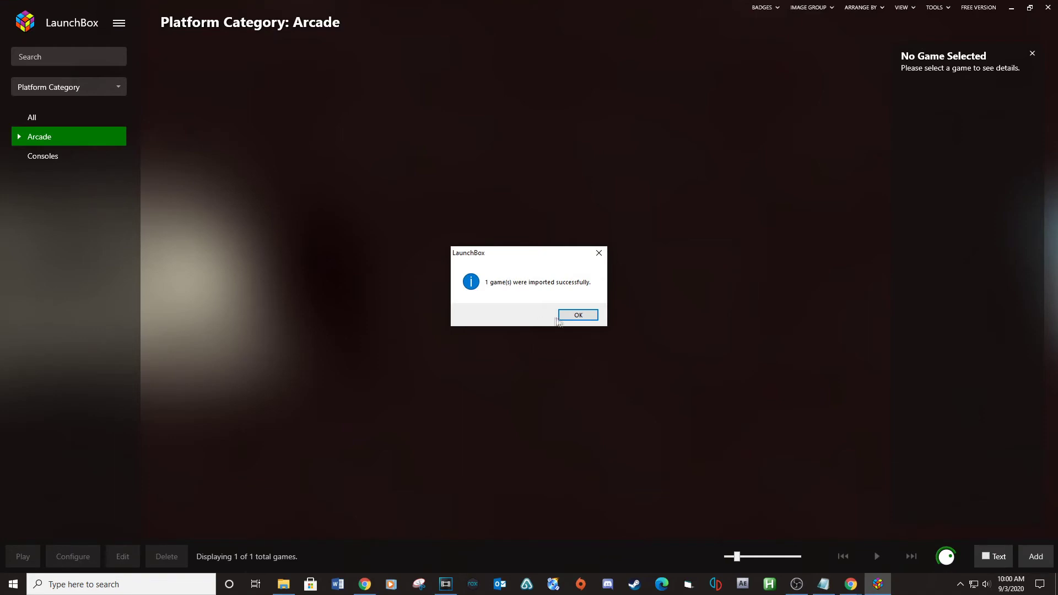
{"action": "left_click", "coordinate": [578, 315]}
Step: Open the Edit Game window for The house of the dead 4 from its tile's context menu
{"action": "left_click", "coordinate": [229, 112]}
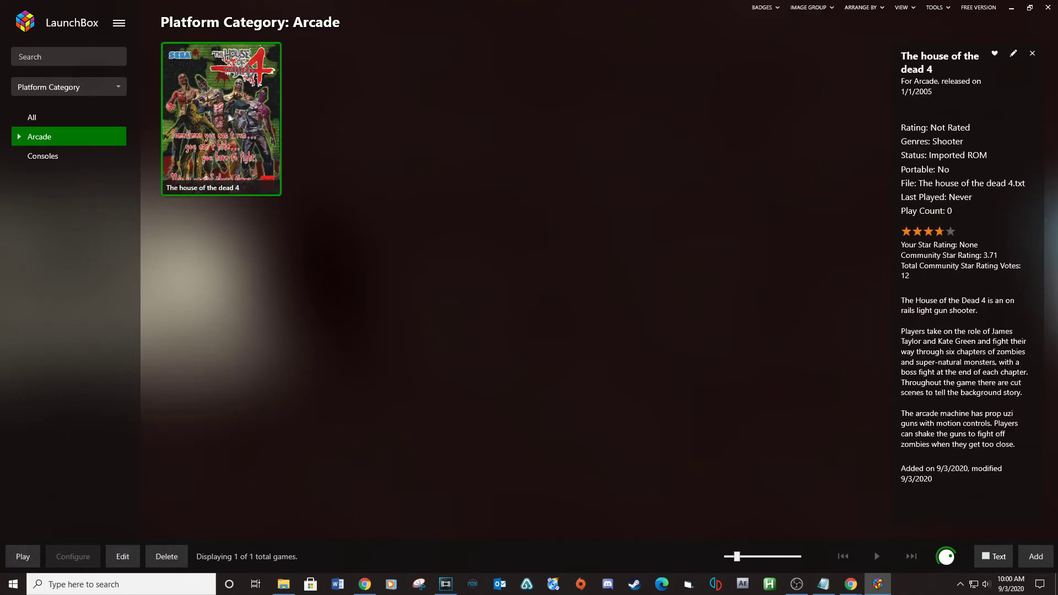
{"action": "right_click", "coordinate": [218, 106]}
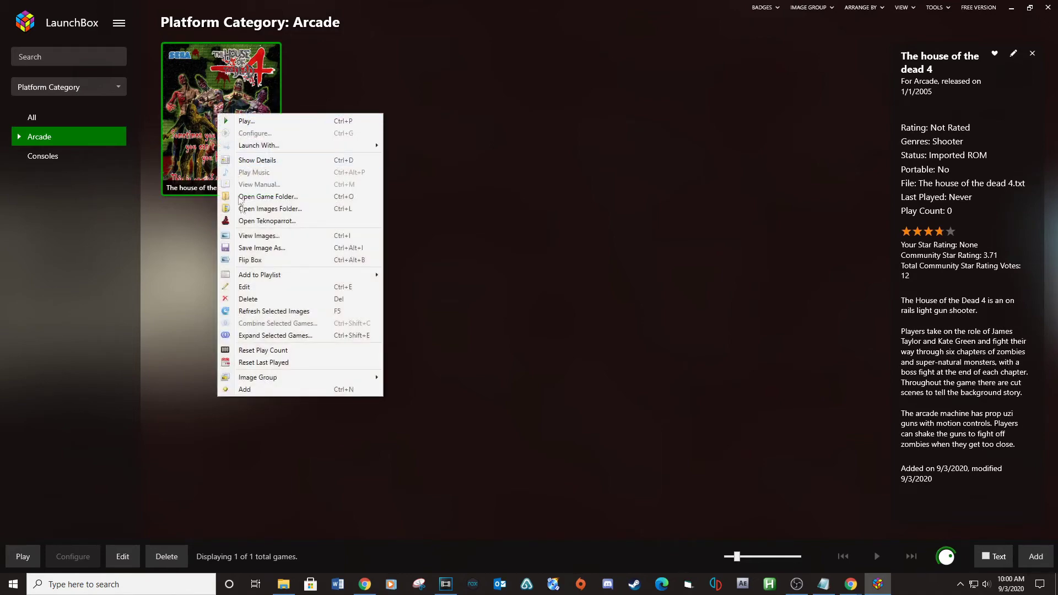
{"action": "left_click", "coordinate": [249, 287]}
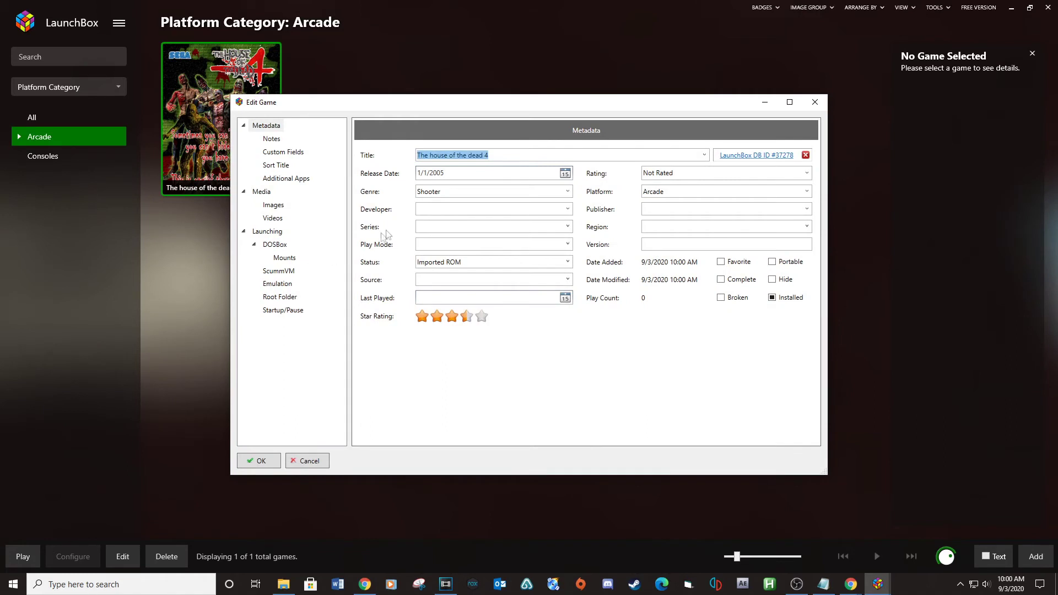
Step: Add a new additional application named Demulshooter
{"action": "left_click", "coordinate": [300, 180]}
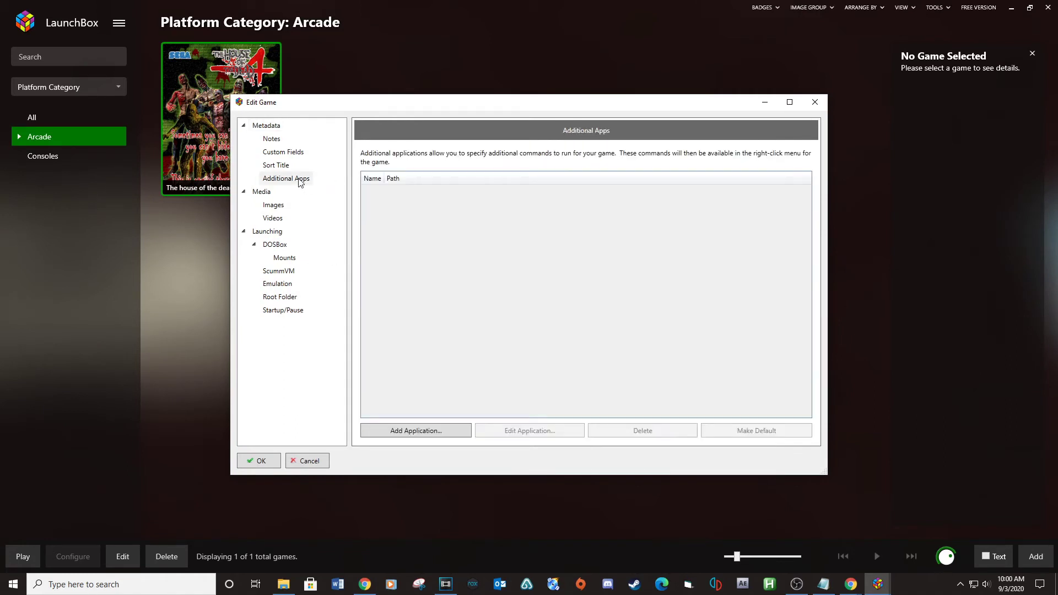
{"action": "left_click", "coordinate": [409, 431]}
{"action": "left_click", "coordinate": [404, 227]}
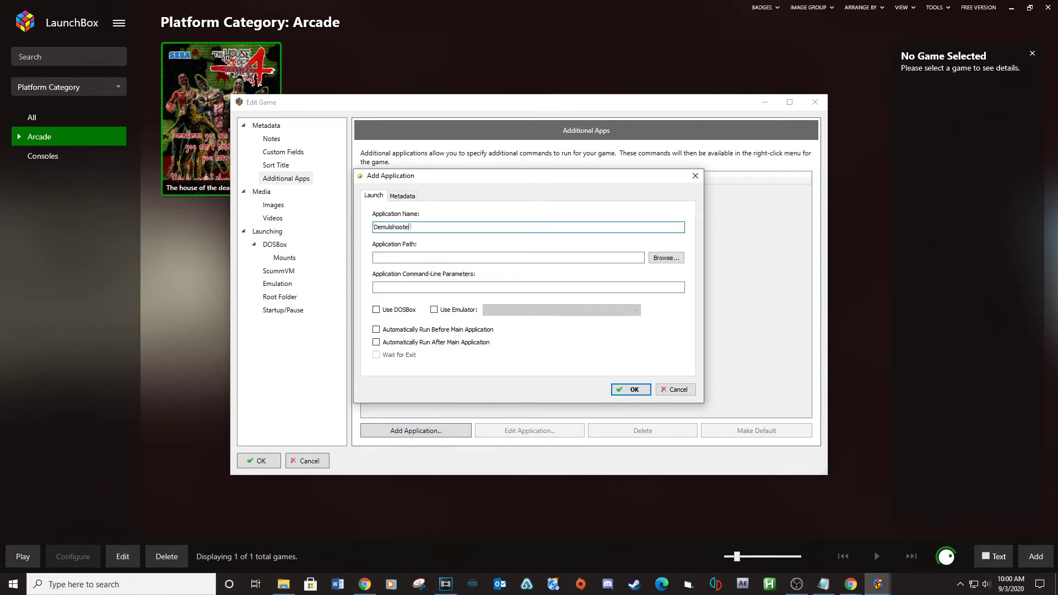
{"action": "type", "text": "Demulshooter"}
Step: Point Demulshooter to Desktop\Demulshooter\hotd4.bat, set it to run before the game, and save
{"action": "left_click", "coordinate": [667, 257]}
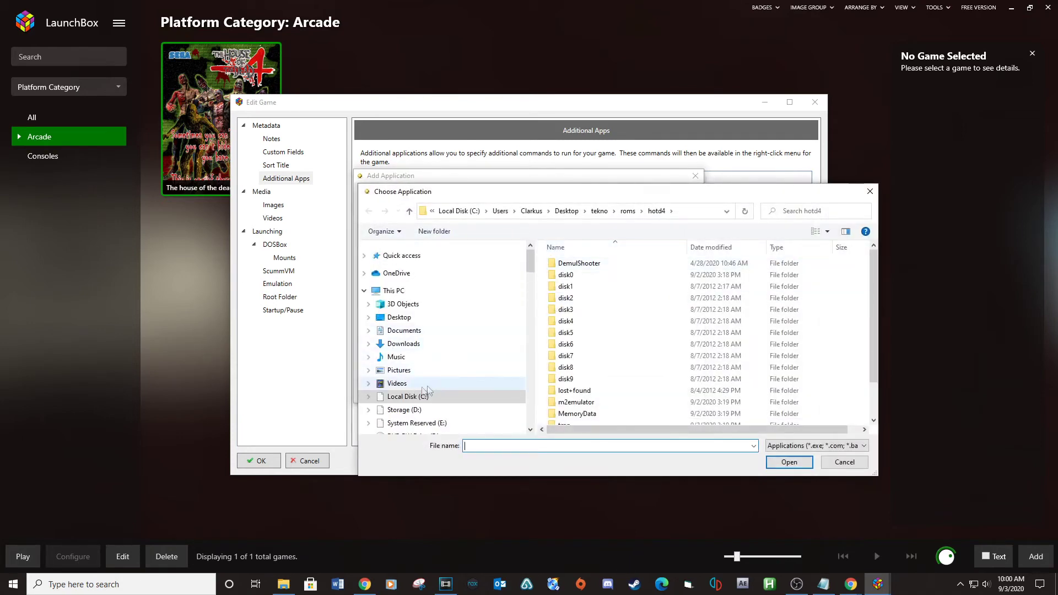
{"action": "left_click", "coordinate": [399, 317]}
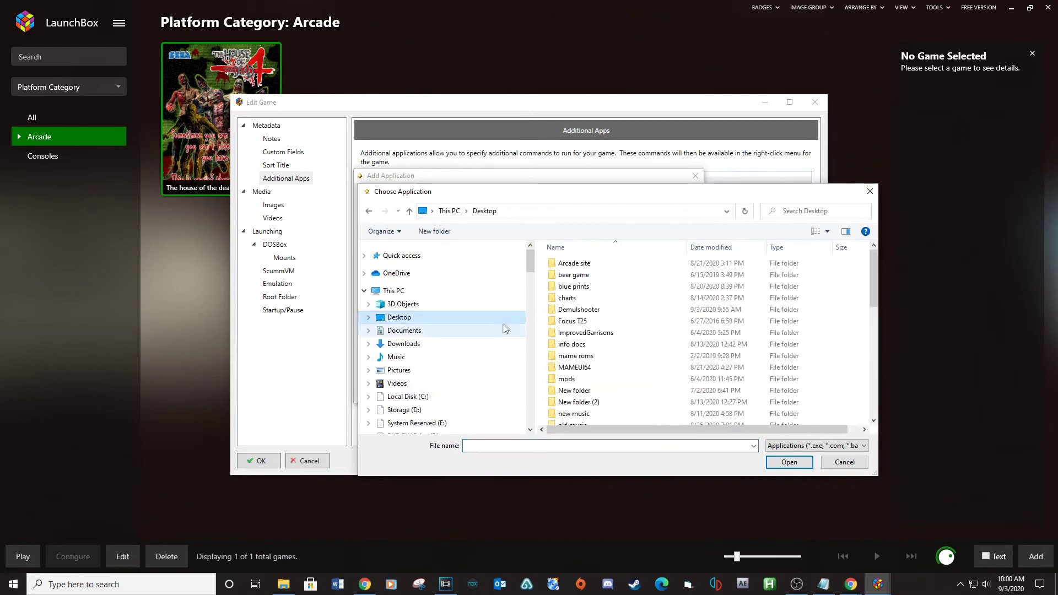
{"action": "scroll", "coordinate": [609, 341], "scroll_direction": "down", "scroll_amount": 1}
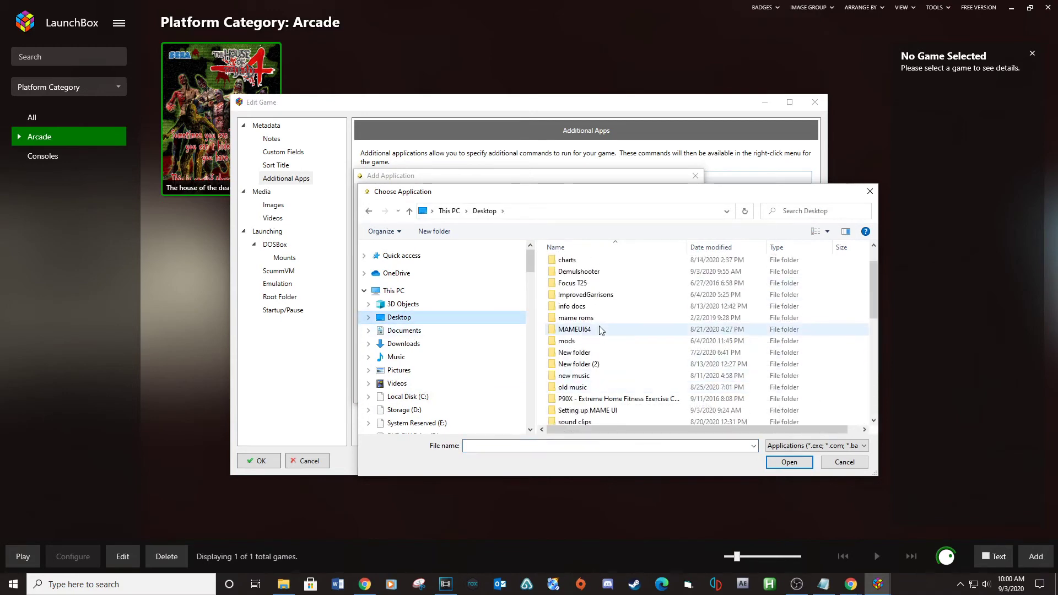
{"action": "scroll", "coordinate": [594, 300], "scroll_direction": "up", "scroll_amount": 1}
{"action": "double_click", "coordinate": [596, 302]}
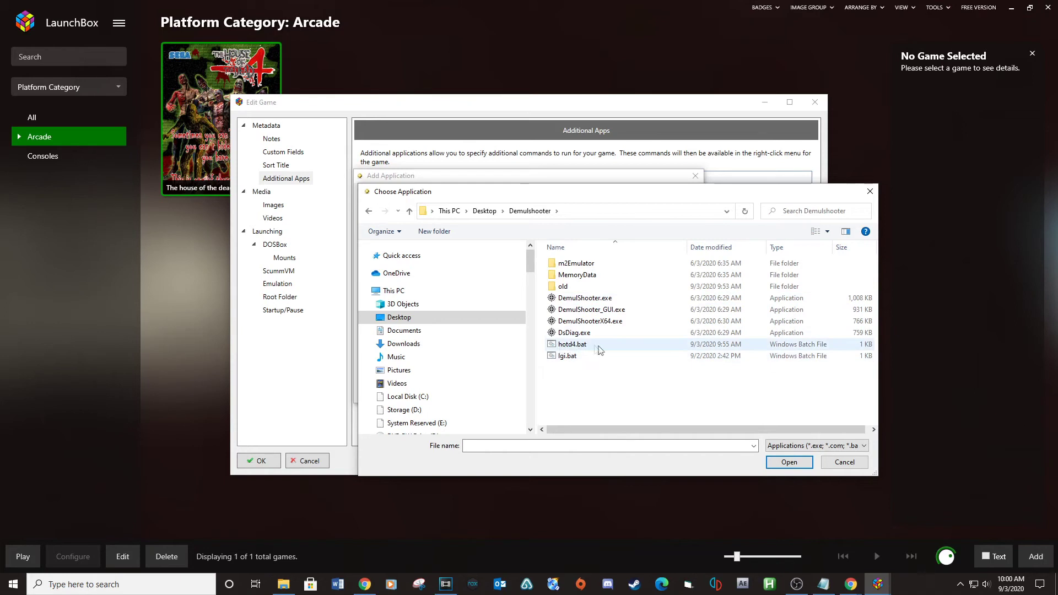
{"action": "left_click", "coordinate": [602, 345]}
{"action": "left_click", "coordinate": [780, 460]}
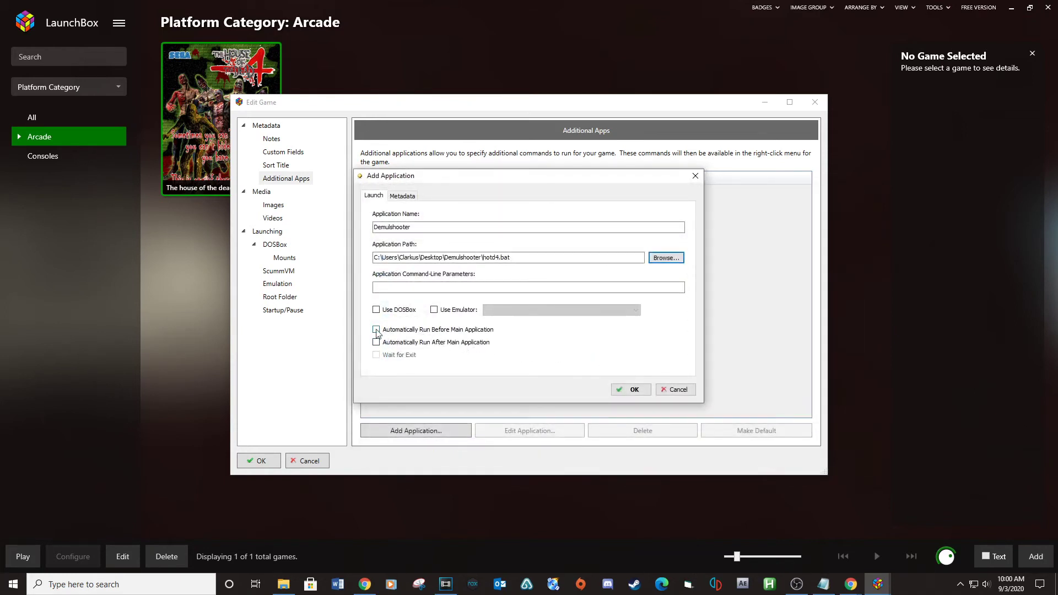
{"action": "left_click", "coordinate": [376, 330]}
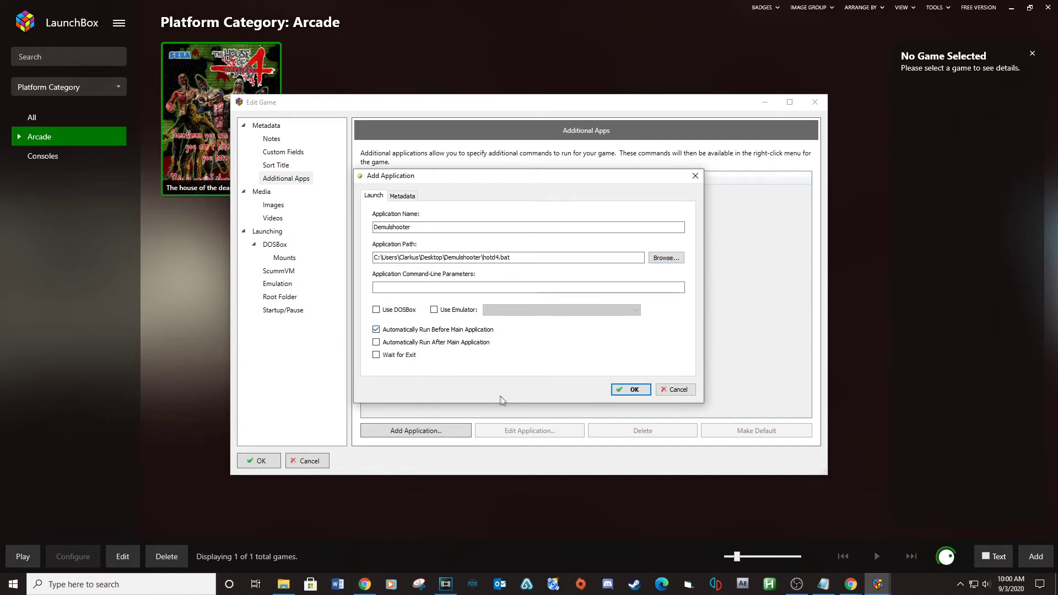
{"action": "left_click", "coordinate": [628, 390]}
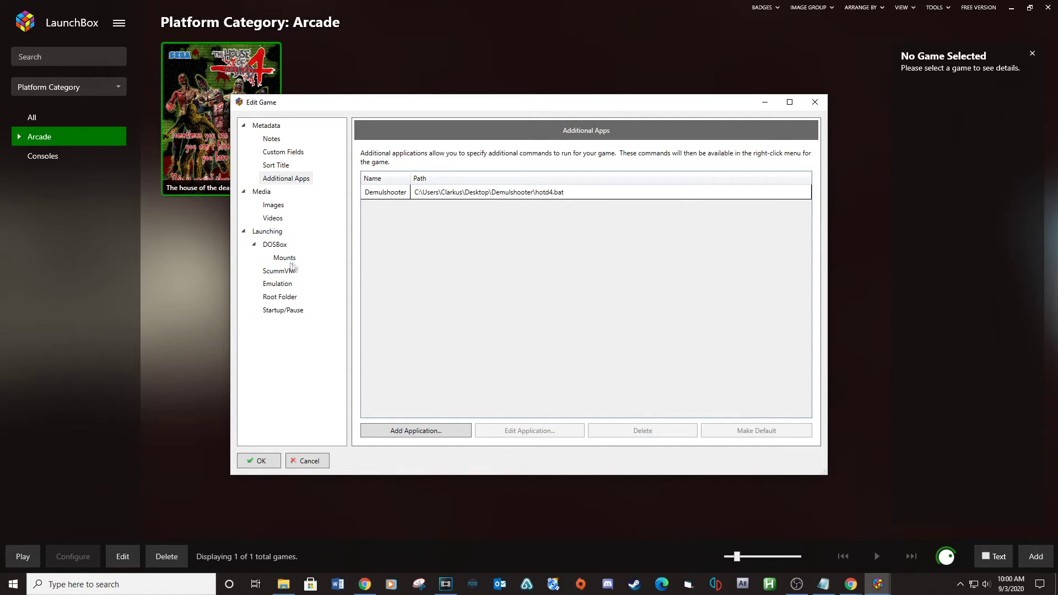
Step: Set the ROM file to hod4M.elf in Desktop\tekno\roms\hotd4\disk0\elf
{"action": "left_click", "coordinate": [277, 232]}
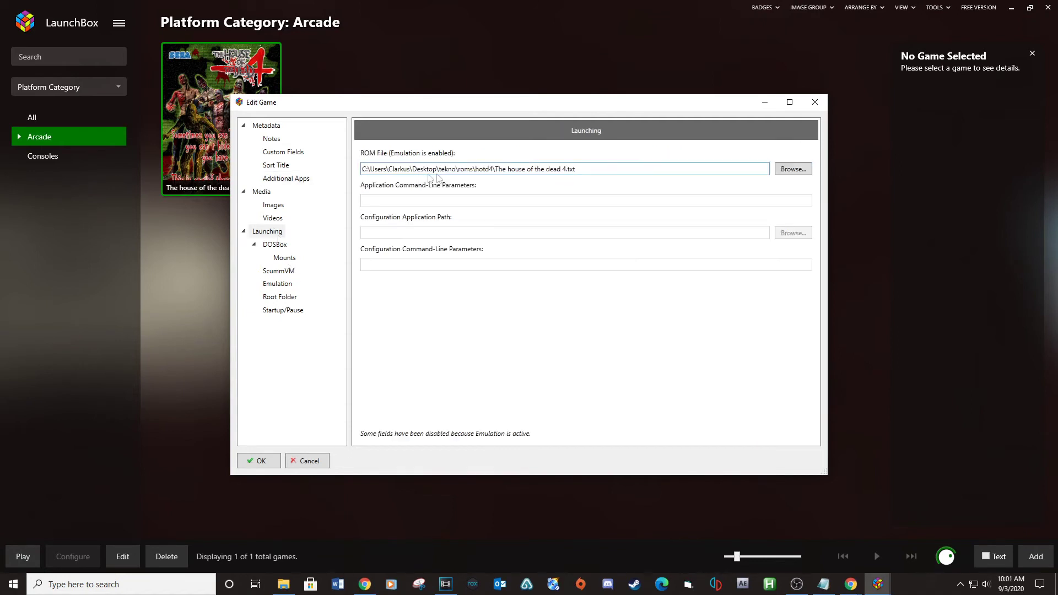
{"action": "left_click", "coordinate": [792, 169]}
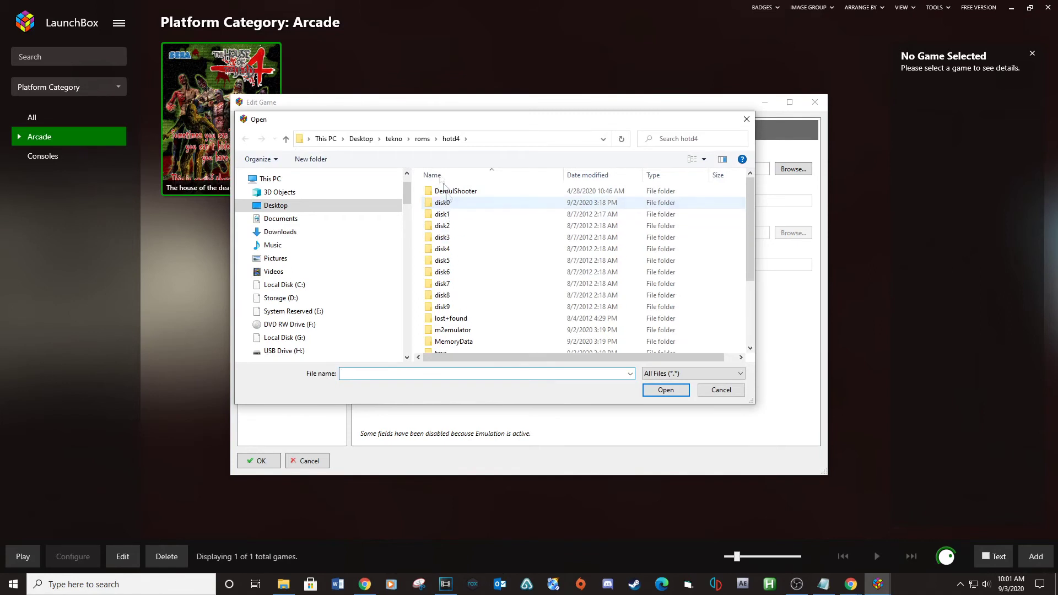
{"action": "left_click", "coordinate": [337, 206]}
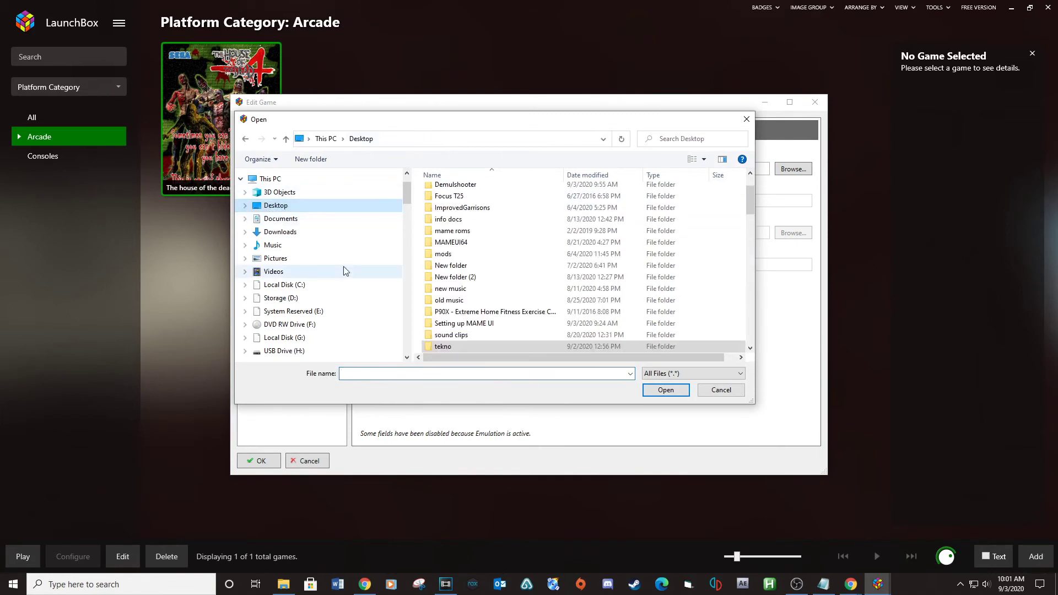
{"action": "scroll", "coordinate": [488, 293], "scroll_direction": "down", "scroll_amount": 2}
{"action": "double_click", "coordinate": [458, 273]}
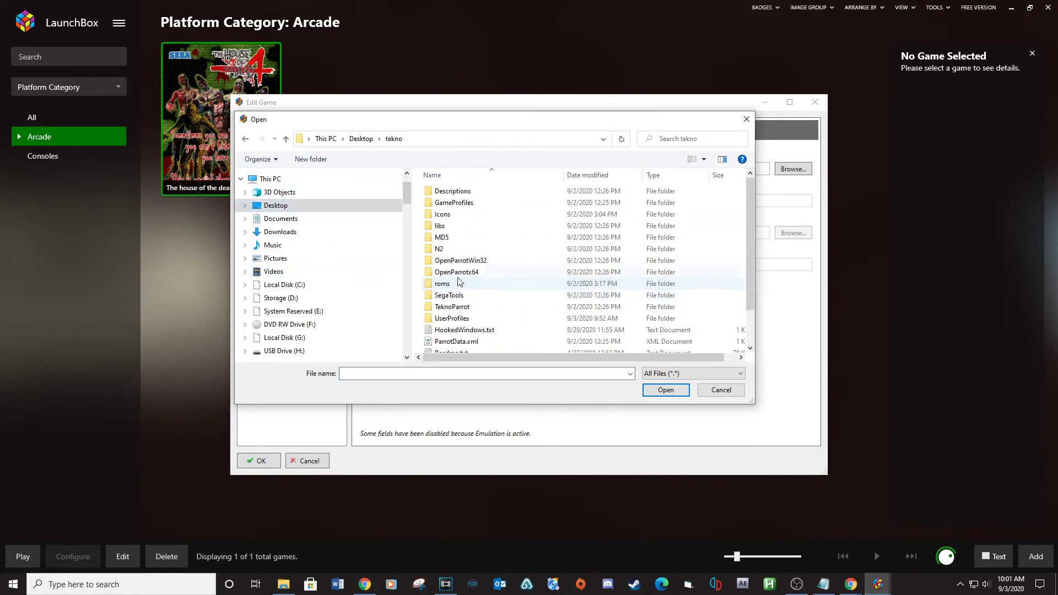
{"action": "double_click", "coordinate": [456, 285]}
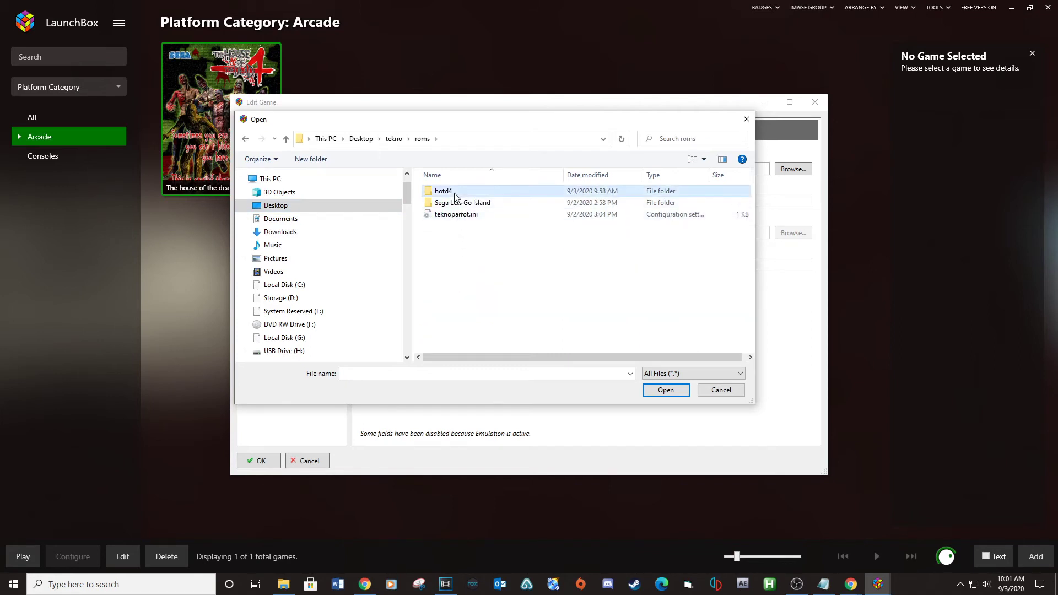
{"action": "double_click", "coordinate": [444, 191]}
{"action": "double_click", "coordinate": [460, 203]}
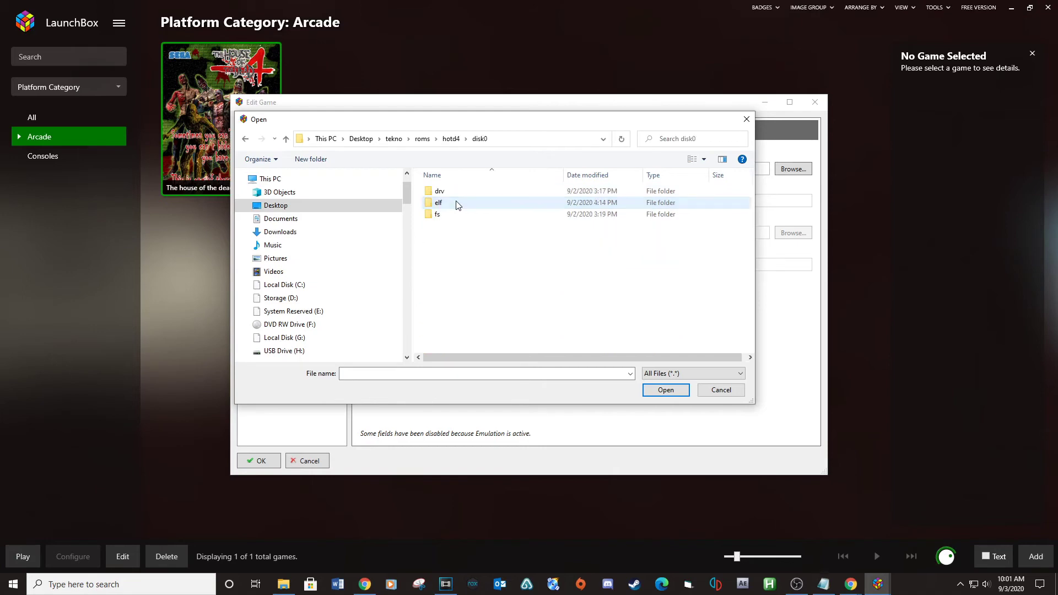
{"action": "double_click", "coordinate": [451, 204]}
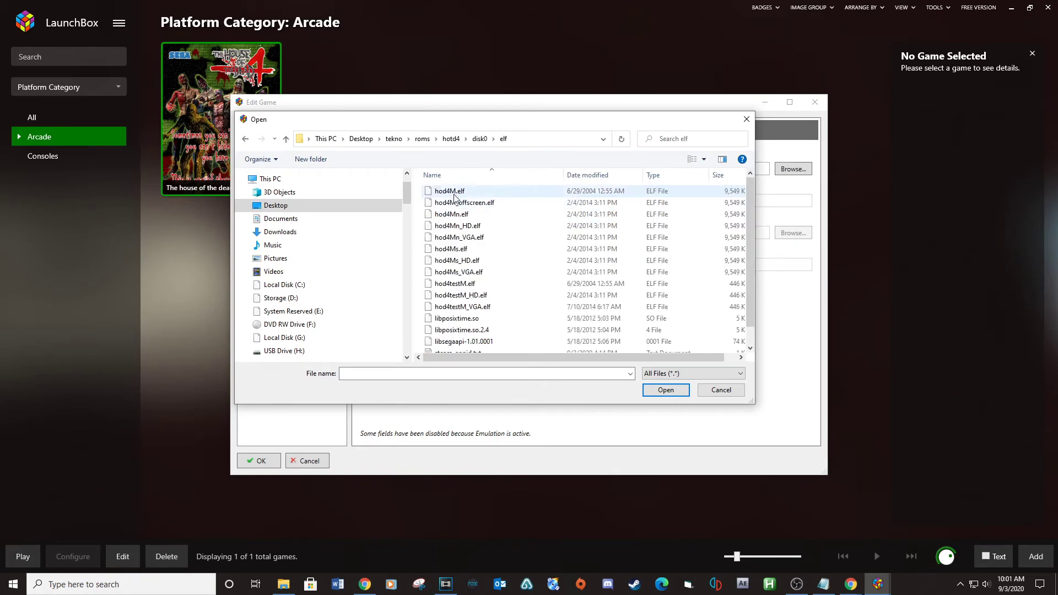
{"action": "left_click", "coordinate": [453, 192]}
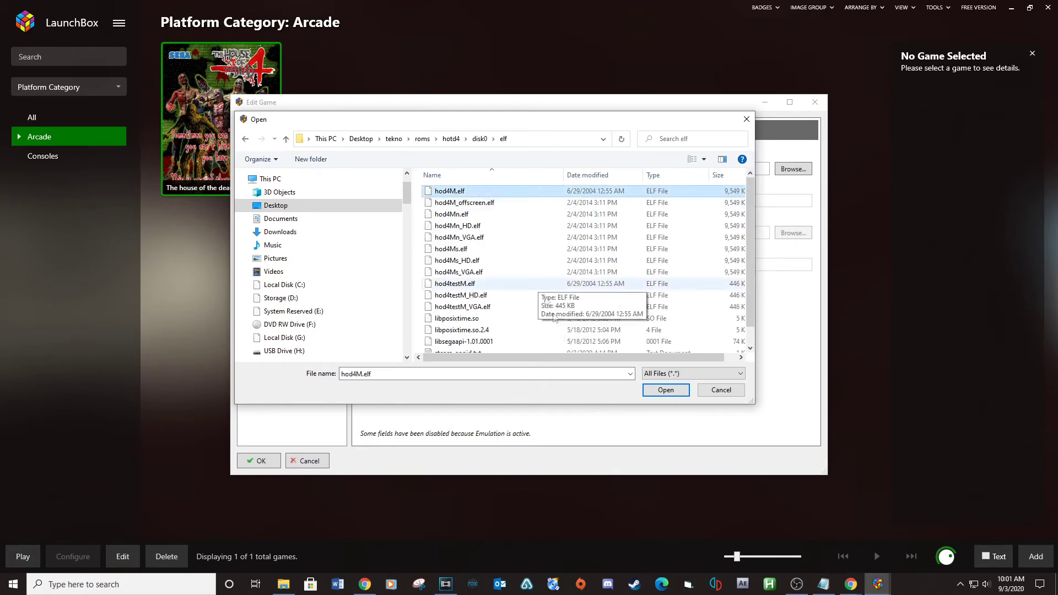
{"action": "left_click", "coordinate": [661, 390]}
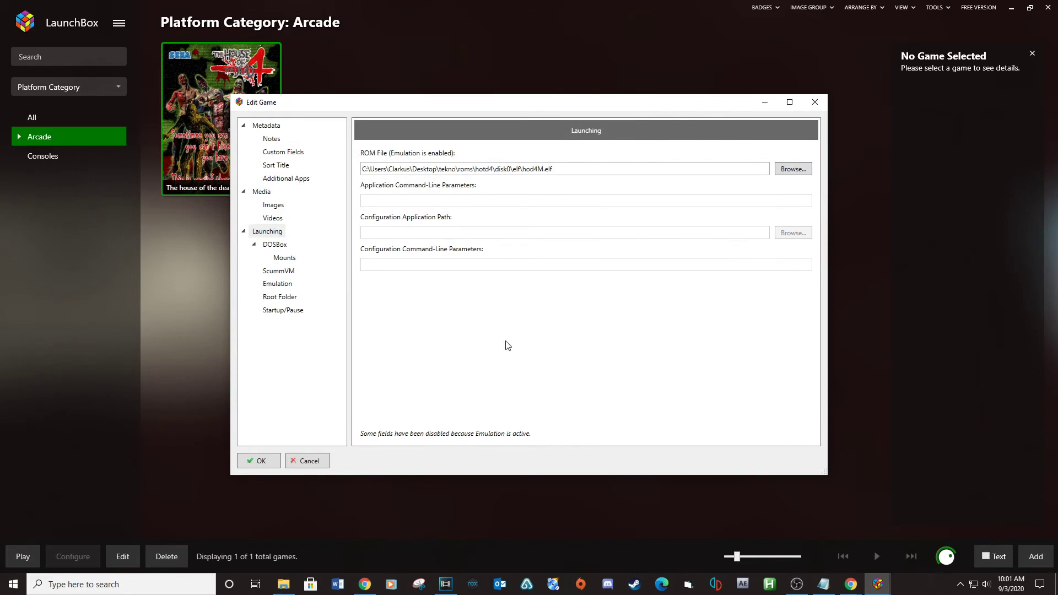
{"action": "left_click", "coordinate": [287, 273]}
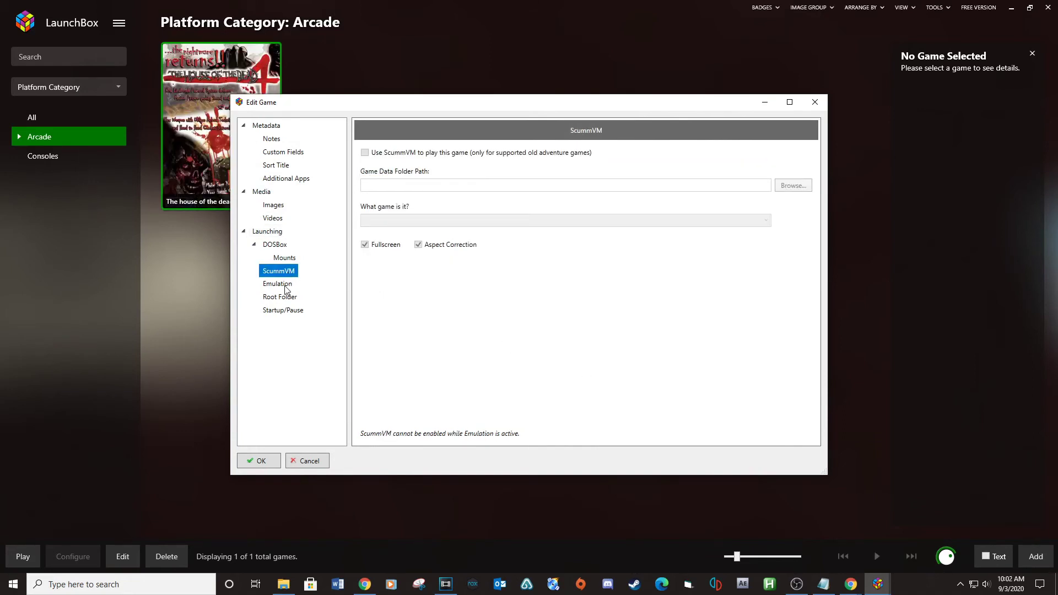
Step: Enable Use Custom Command-line Parameters in the Emulation settings and focus the empty parameters box
{"action": "left_click", "coordinate": [286, 287]}
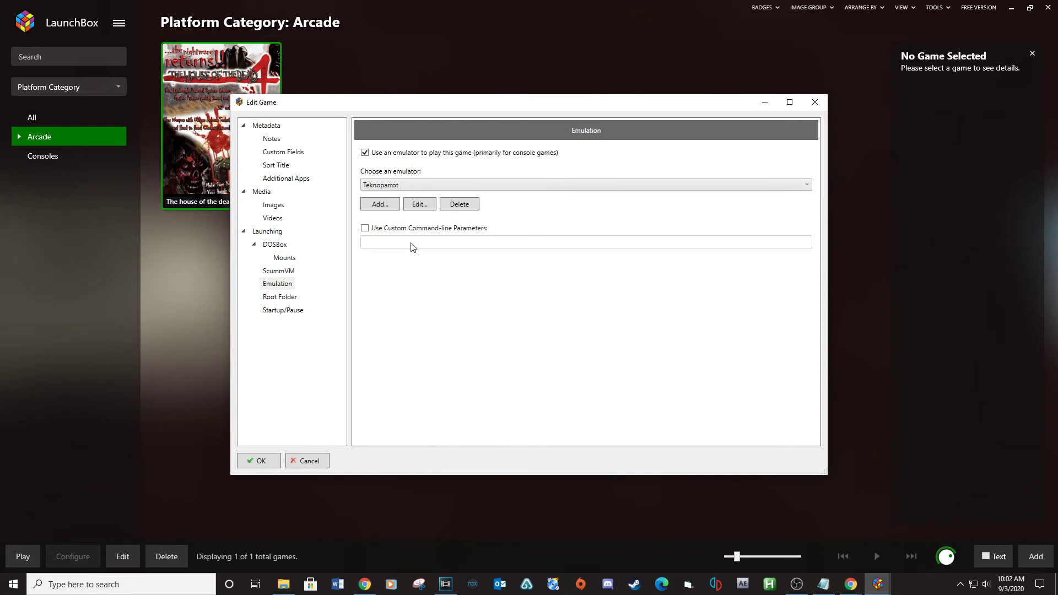
{"action": "left_click", "coordinate": [365, 228]}
{"action": "left_click", "coordinate": [378, 242]}
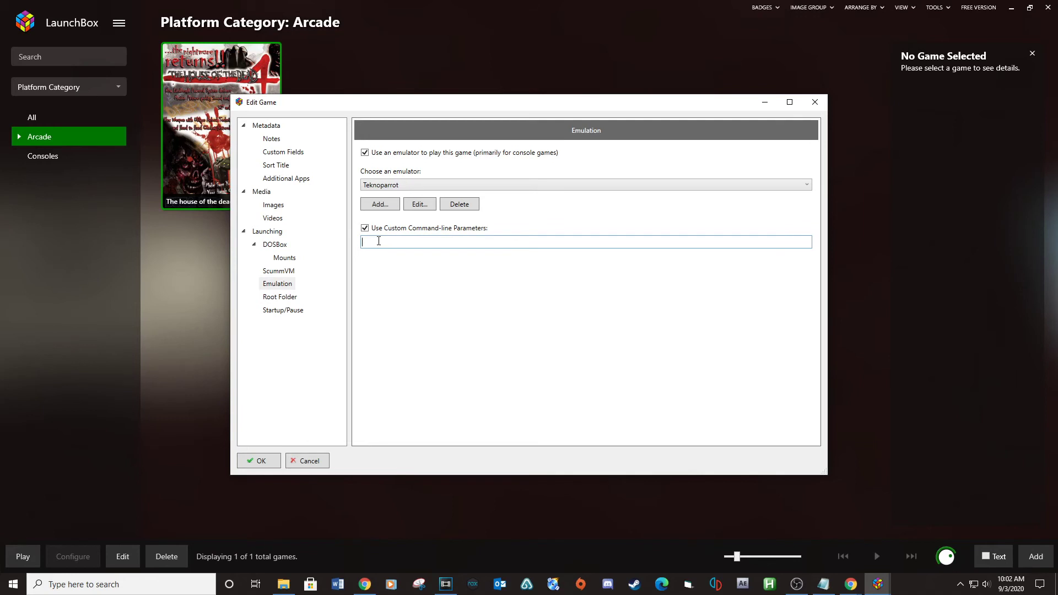